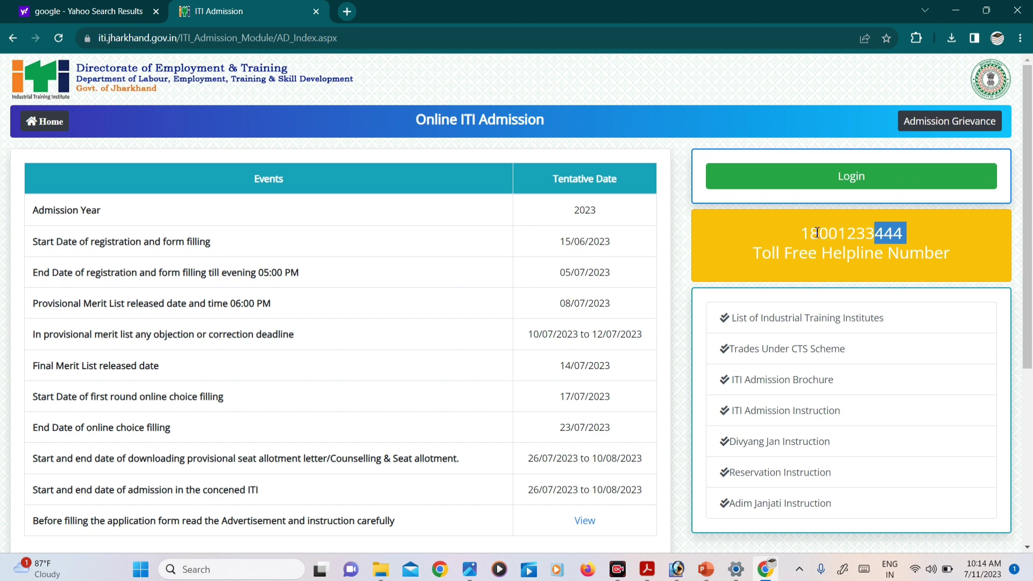
# Review the 2023 Events/Tentative Date table, helpline number and instructions on the ITI Admission page.
pyautogui.click(798, 246)
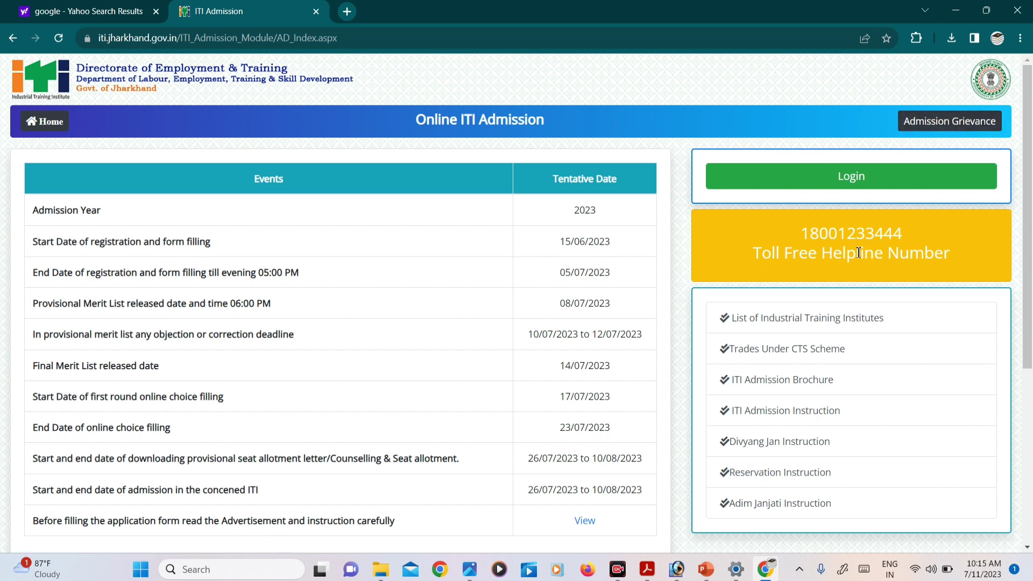
pyautogui.scroll(-3, 793, 231)
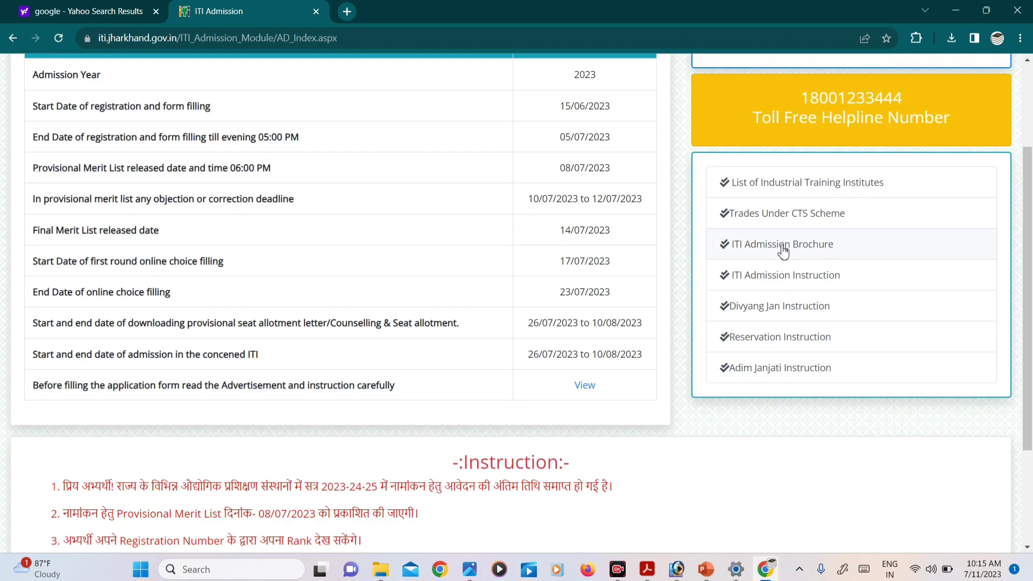
pyautogui.scroll(-3, 780, 257)
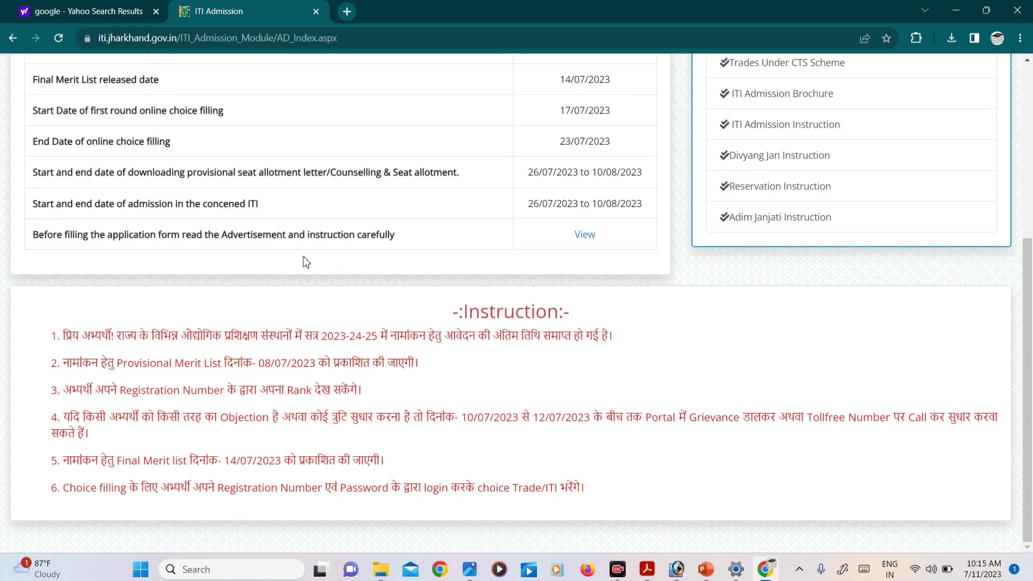
pyautogui.scroll(6, 404, 198)
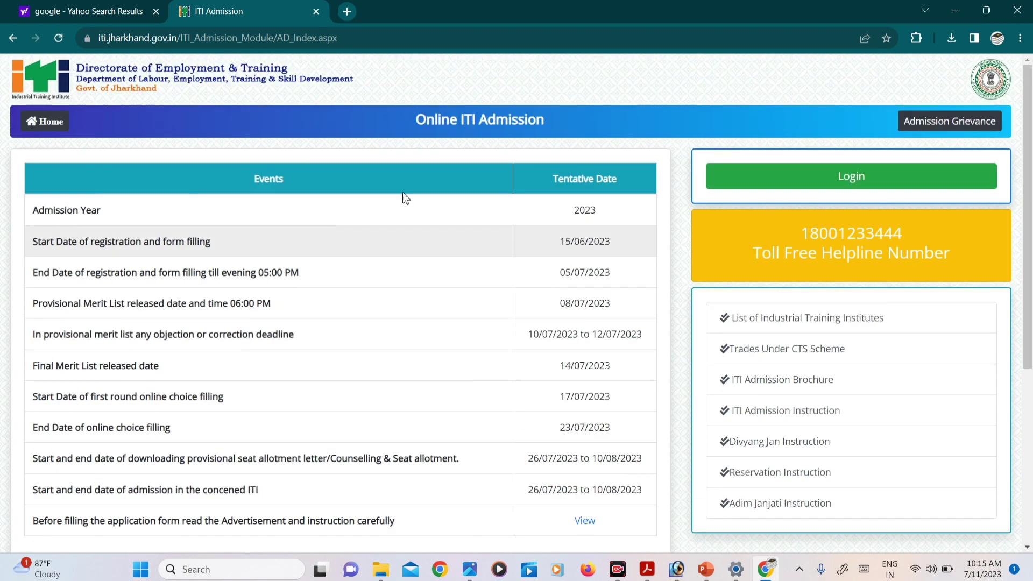
pyautogui.scroll(-6, 428, 214)
pyautogui.scroll(3, 428, 215)
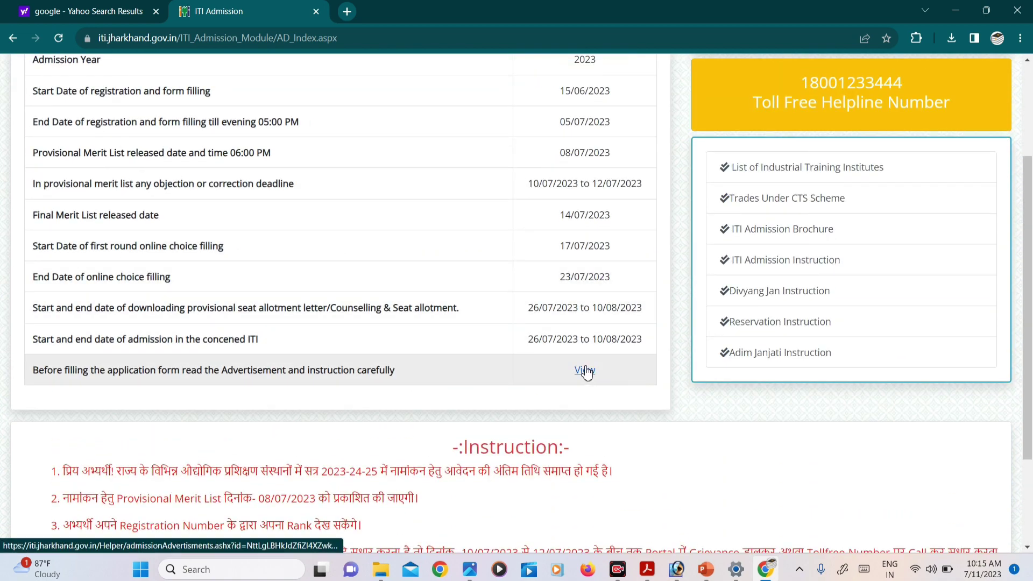
# Read the two-page admission advertisement PDF at 125% zoom, then return to the ITI Admission tab.
pyautogui.click(585, 369)
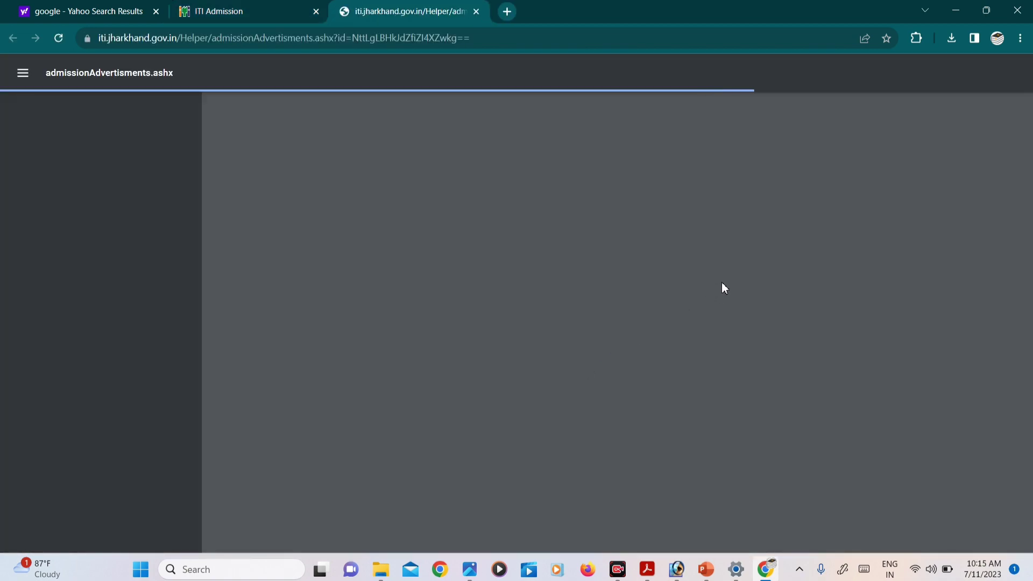
pyautogui.scroll(-10, 719, 266)
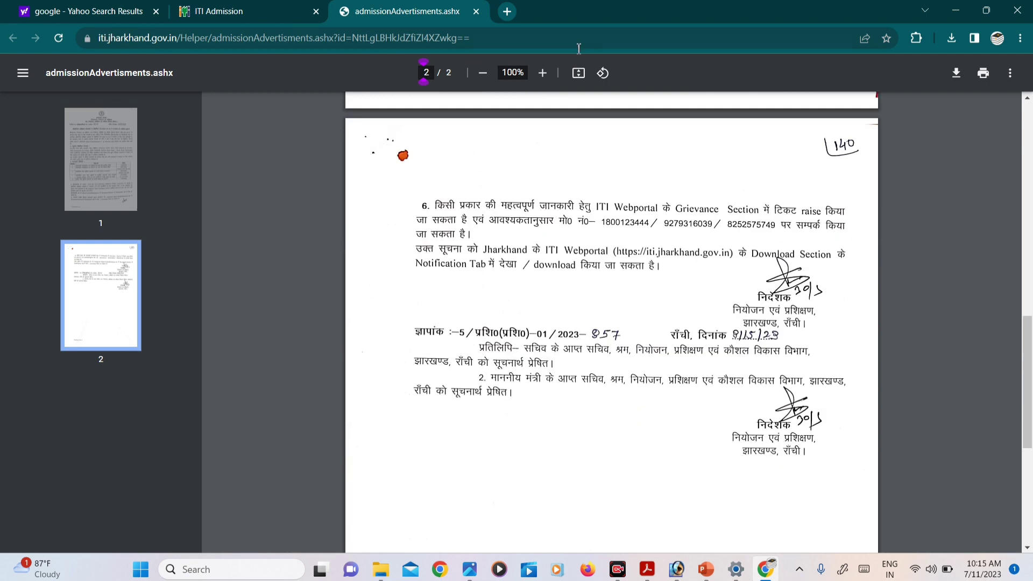
pyautogui.click(542, 73)
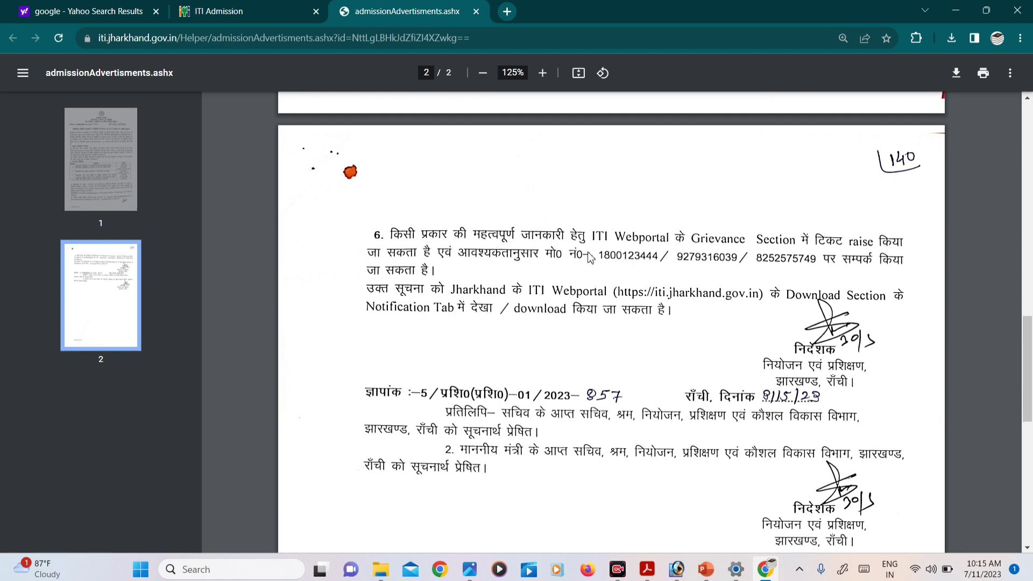
pyautogui.scroll(5, 787, 257)
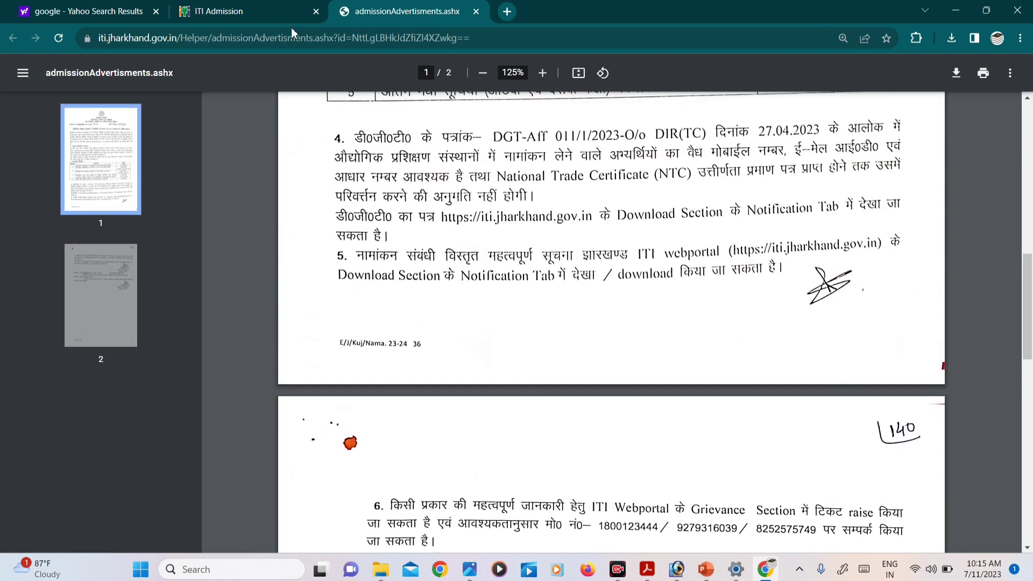
pyautogui.click(218, 10)
pyautogui.scroll(2, 540, 301)
pyautogui.scroll(2, 540, 301)
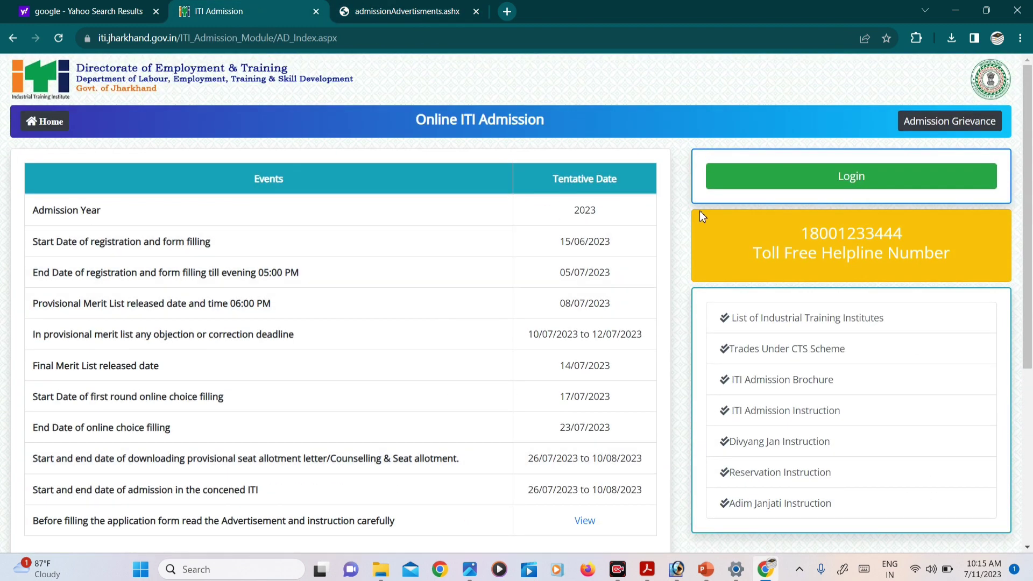
# Try the applicant login and Admission Grievance links from the ITI Admission page.
pyautogui.click(833, 183)
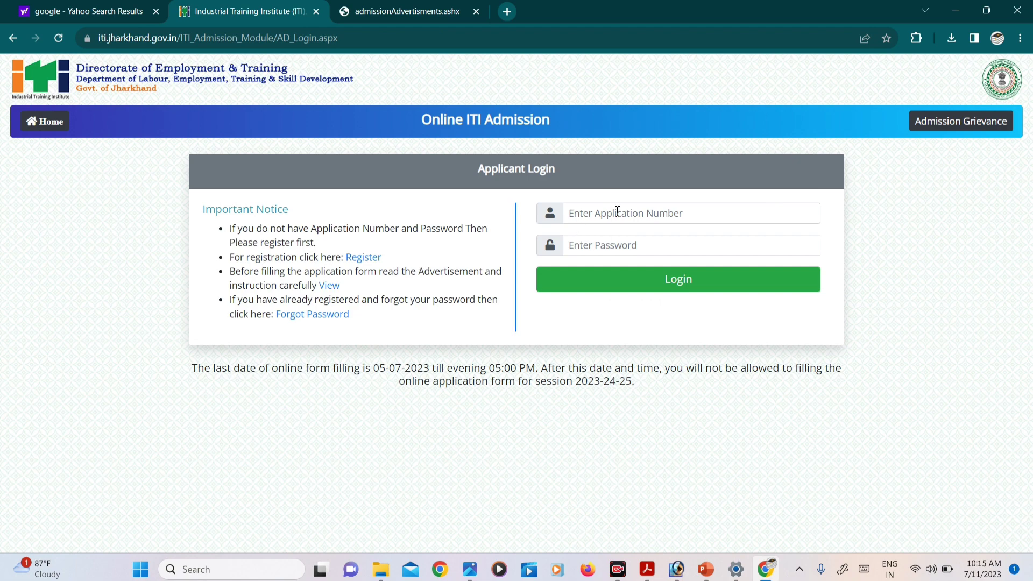
pyautogui.click(628, 242)
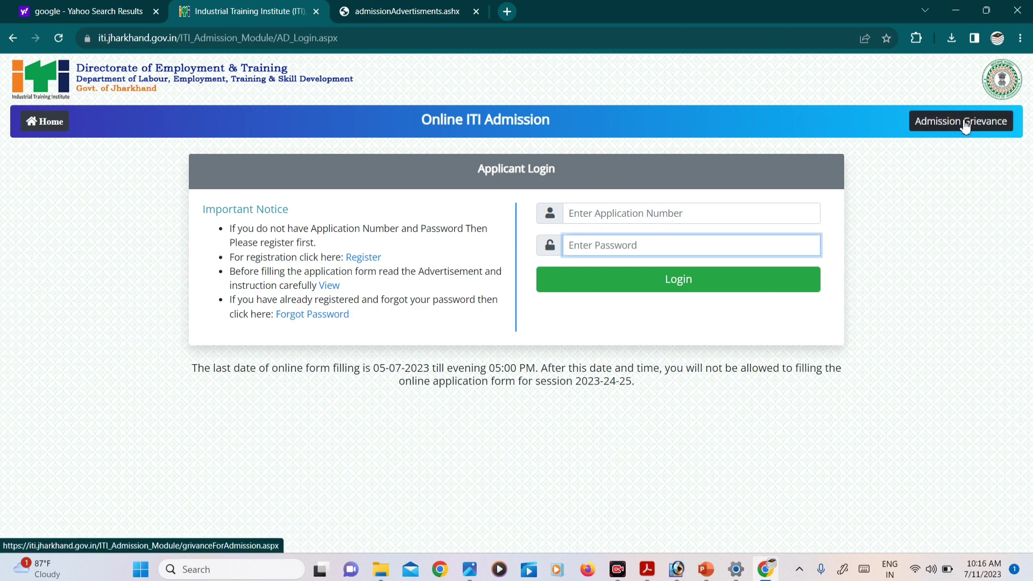
pyautogui.click(936, 128)
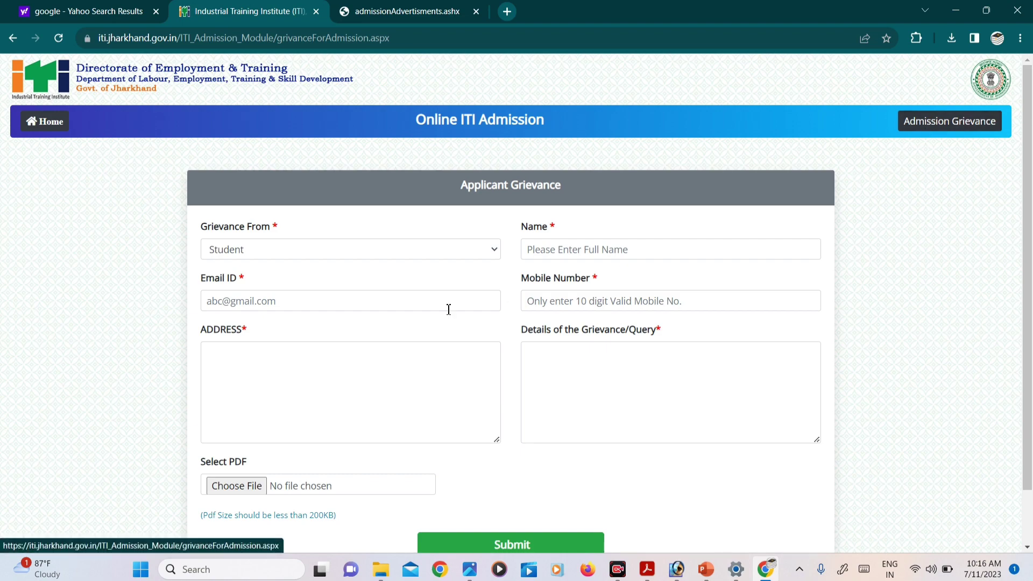
pyautogui.hotkey('ctrl', 'shift', 'Tab')
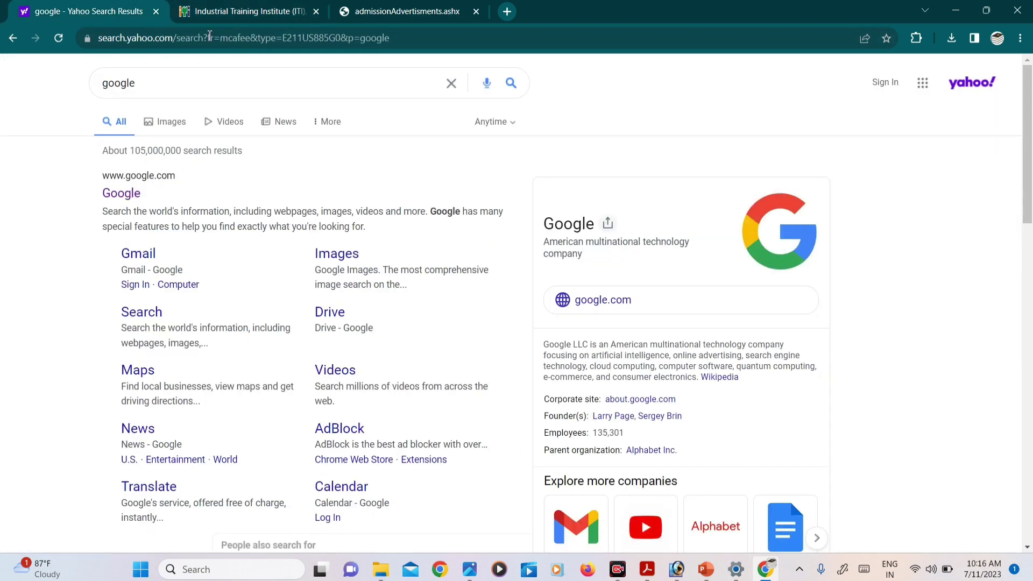
pyautogui.click(225, 15)
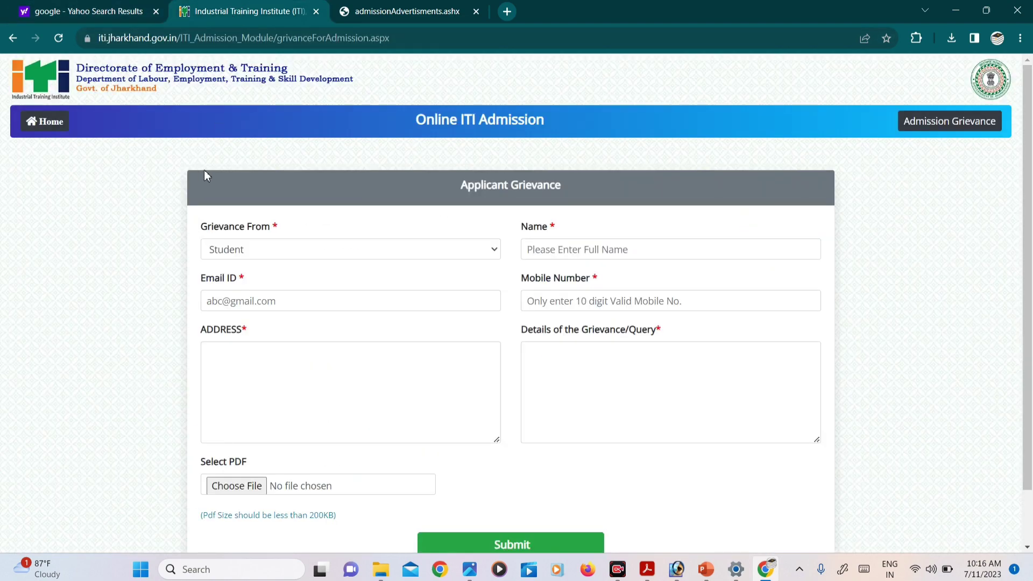
pyautogui.click(49, 121)
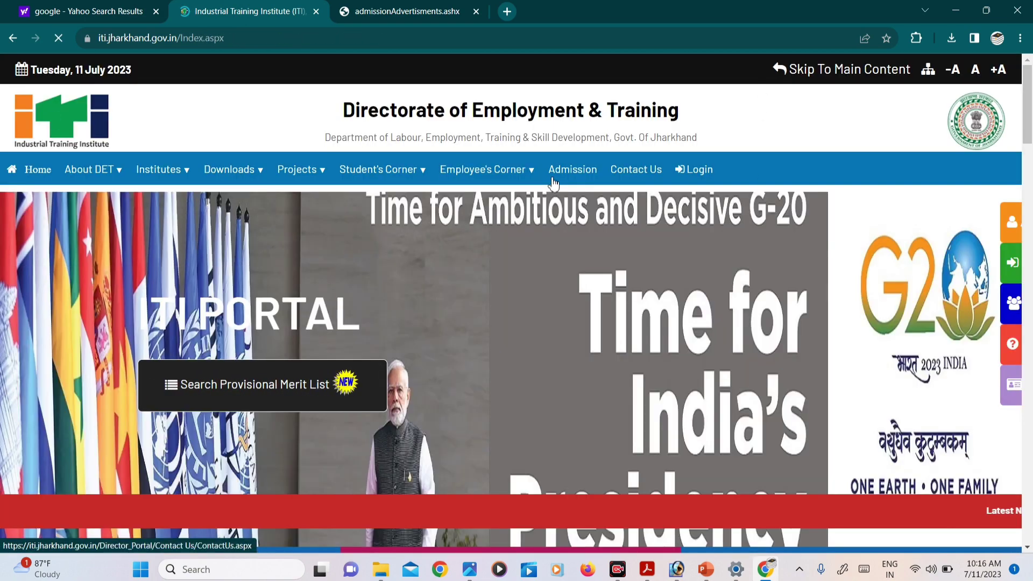
pyautogui.click(574, 171)
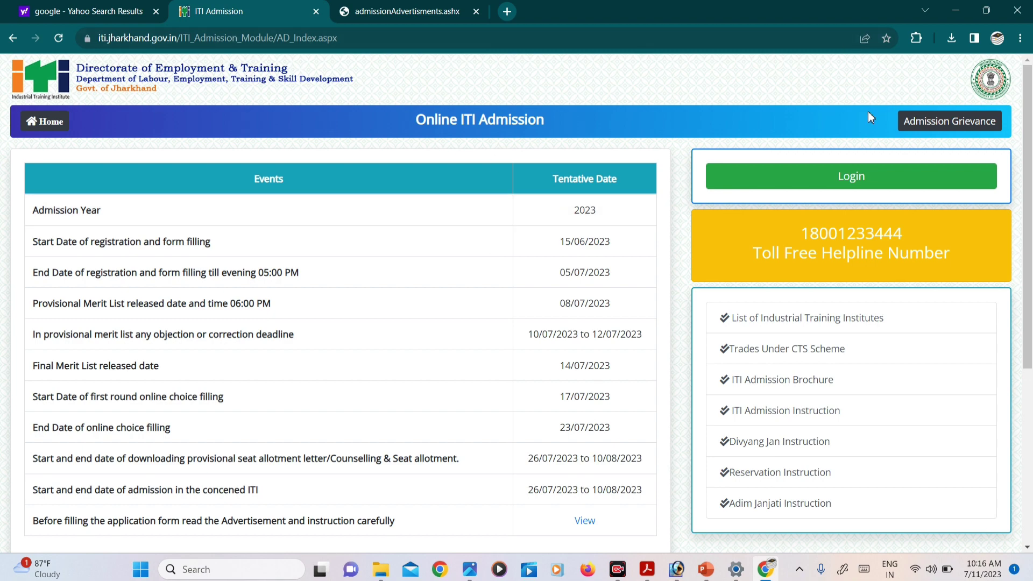
pyautogui.click(963, 128)
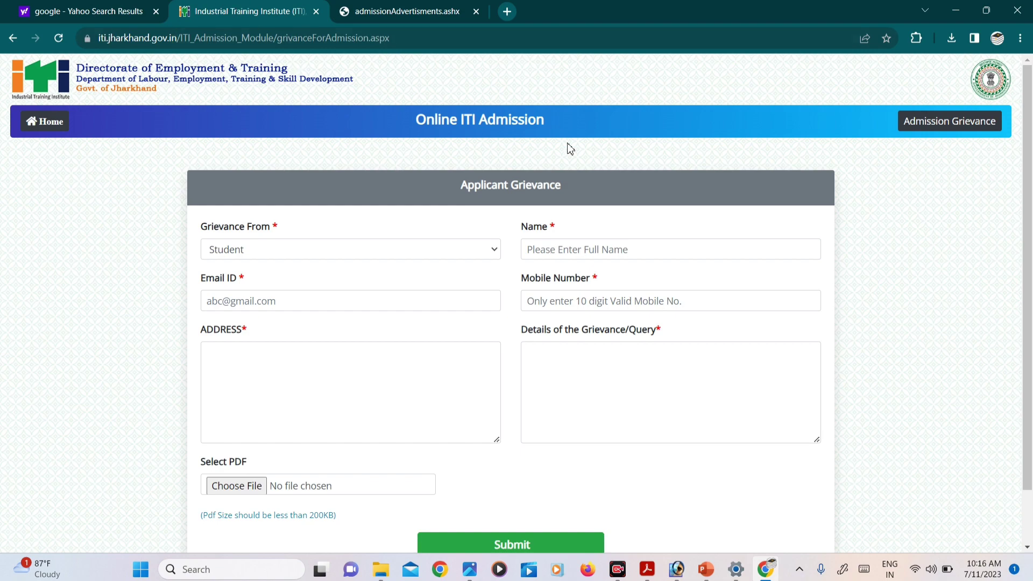
# Go back home, dismiss the Important Notice, and reach Admission Grievance via ITI Admission and login.
pyautogui.click(45, 122)
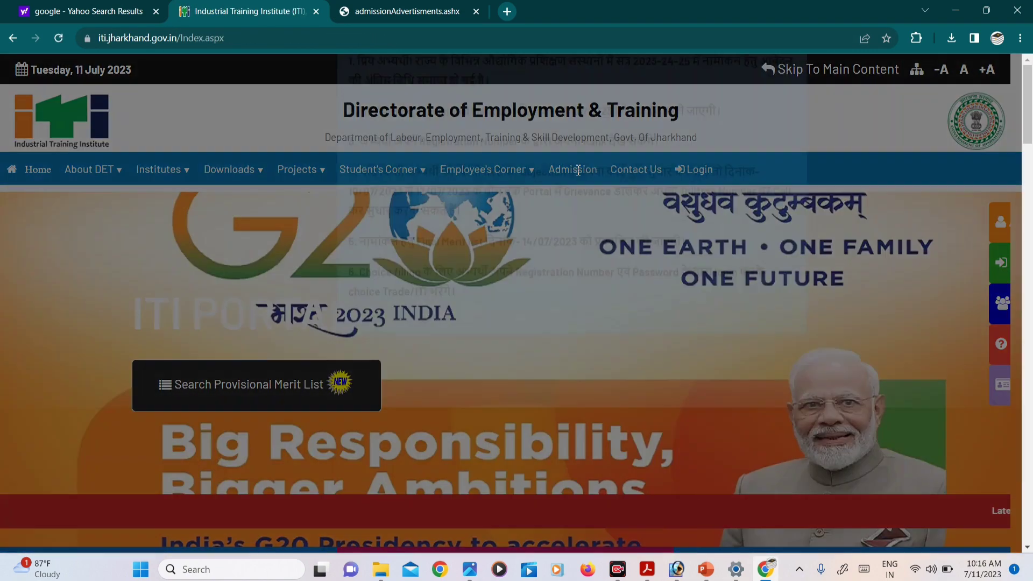
pyautogui.click(794, 97)
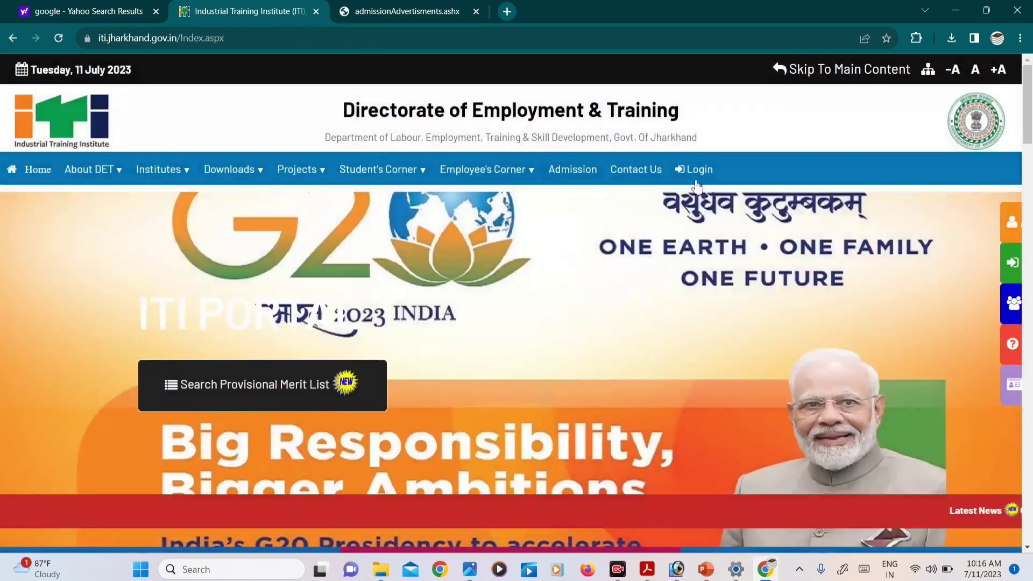
pyautogui.click(687, 171)
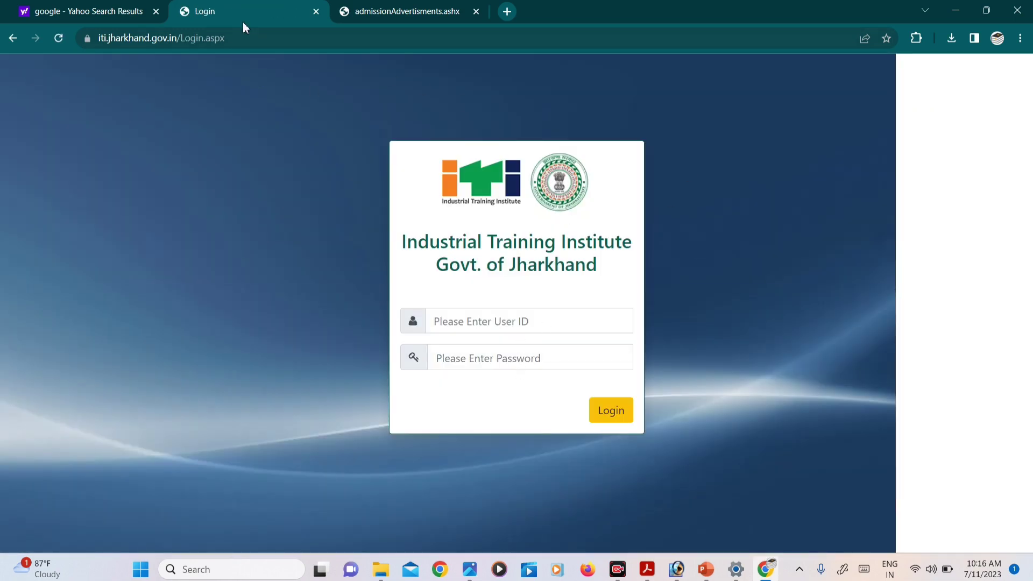
pyautogui.click(12, 38)
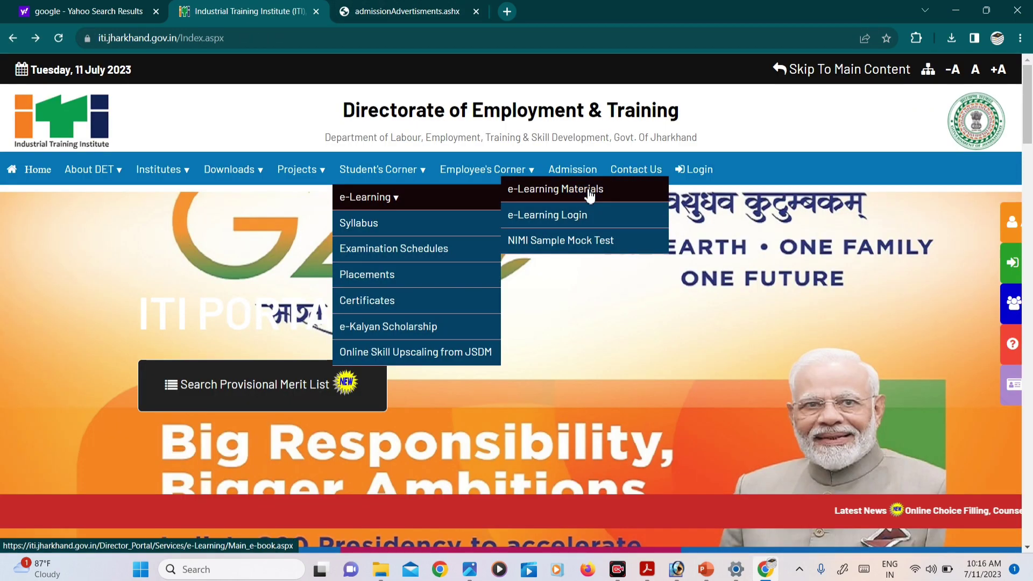
pyautogui.click(567, 171)
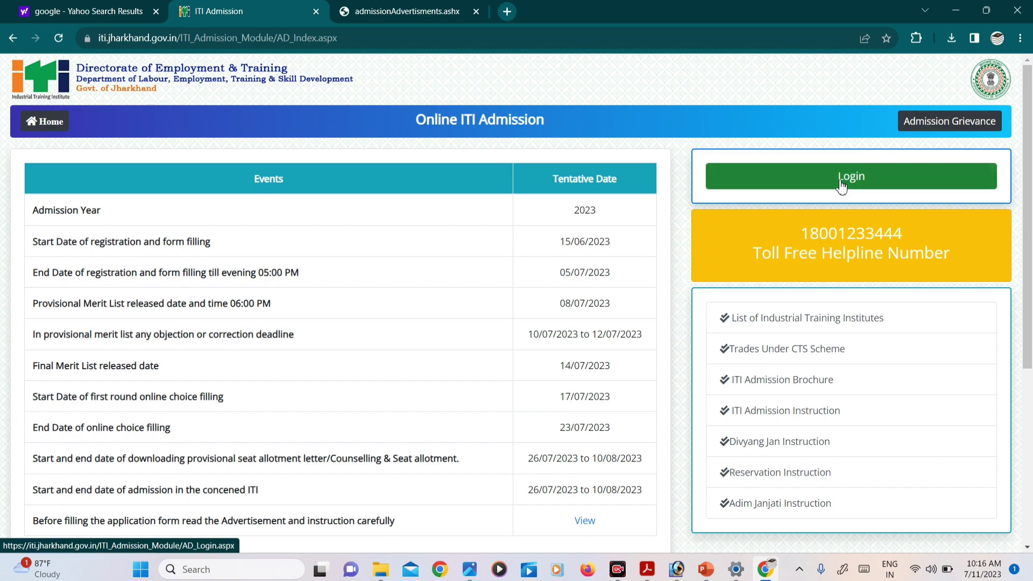
pyautogui.click(837, 179)
pyautogui.click(942, 129)
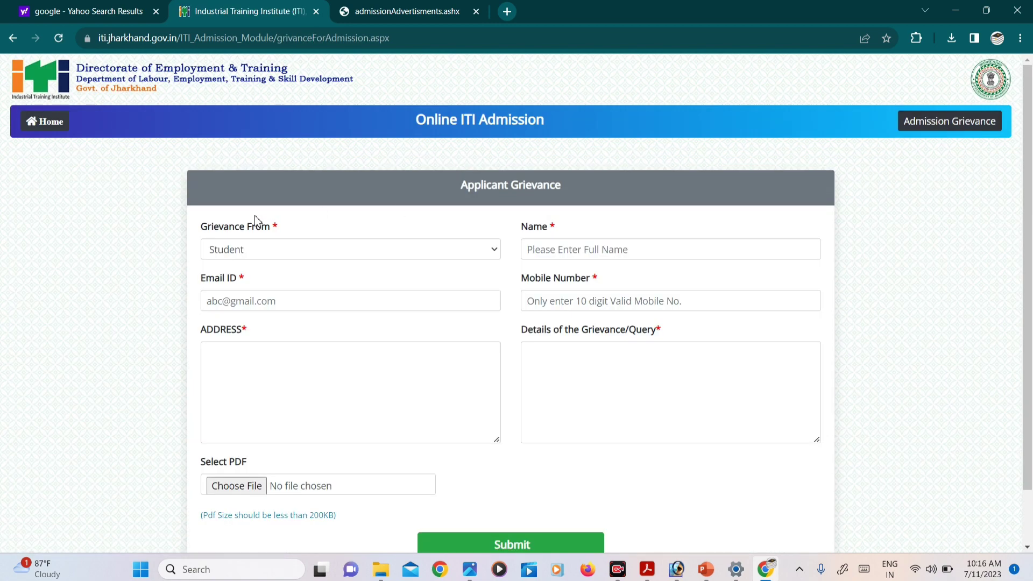
# Choose Student as the source of the grievance.
pyautogui.doubleClick(315, 250)
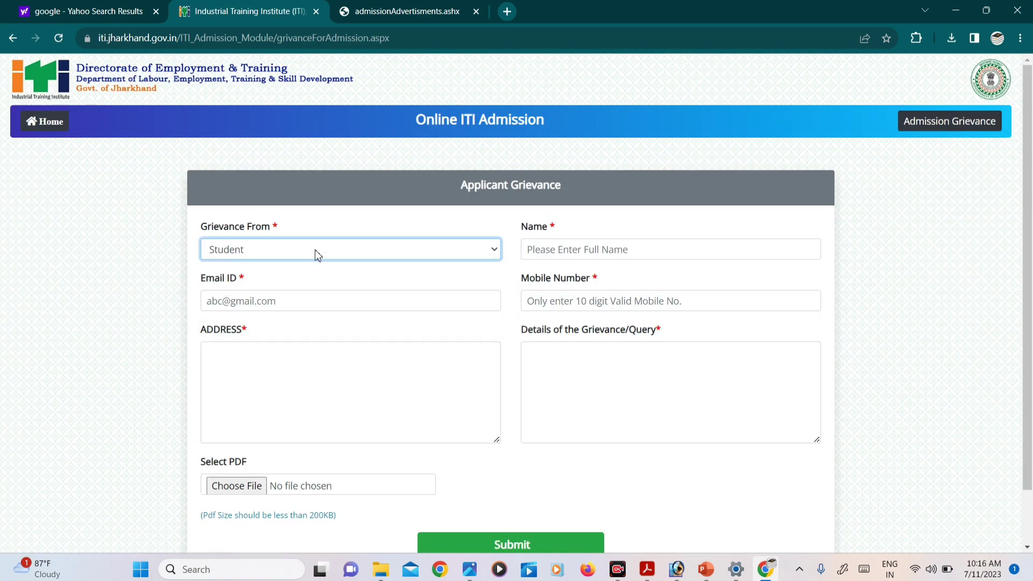
pyautogui.click(271, 249)
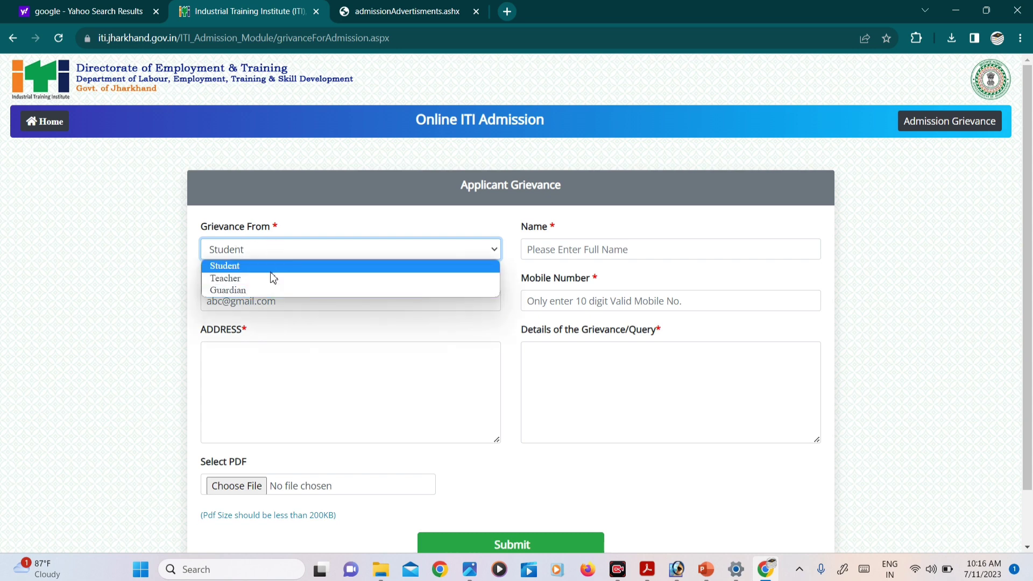
pyautogui.click(269, 265)
# Enter the applicant's full name in the Name field.
pyautogui.click(568, 253)
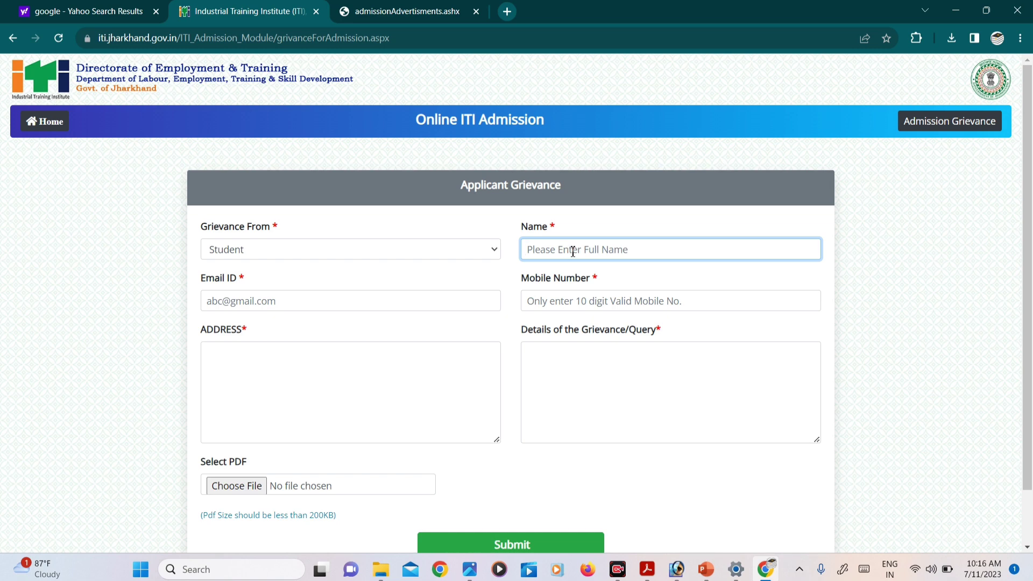
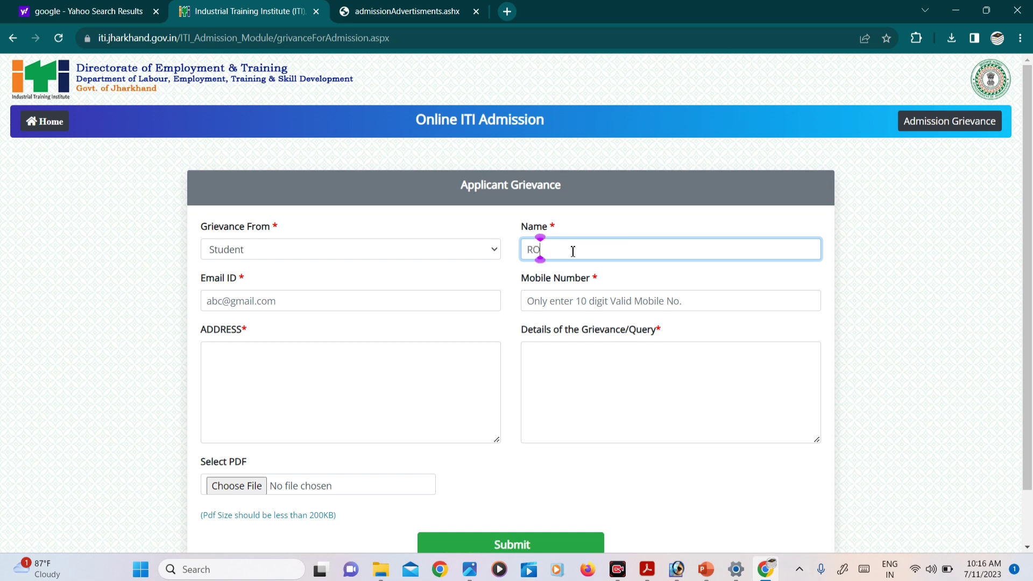
pyautogui.press('Tab')
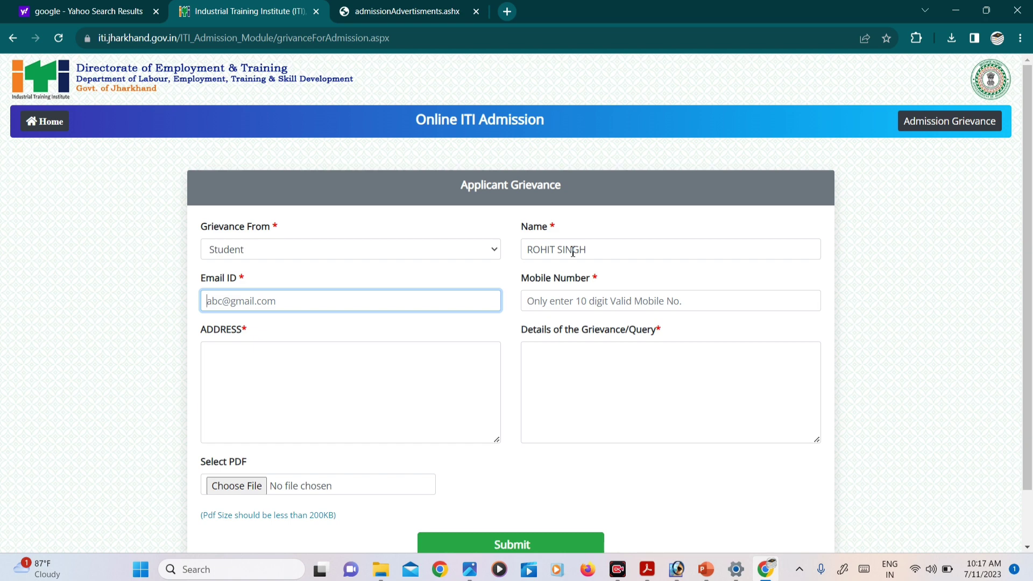
# Enter the applicant's e-mail address in the Email ID field.
pyautogui.write('1')
pyautogui.press('BackSpace')
pyautogui.write('1AB')
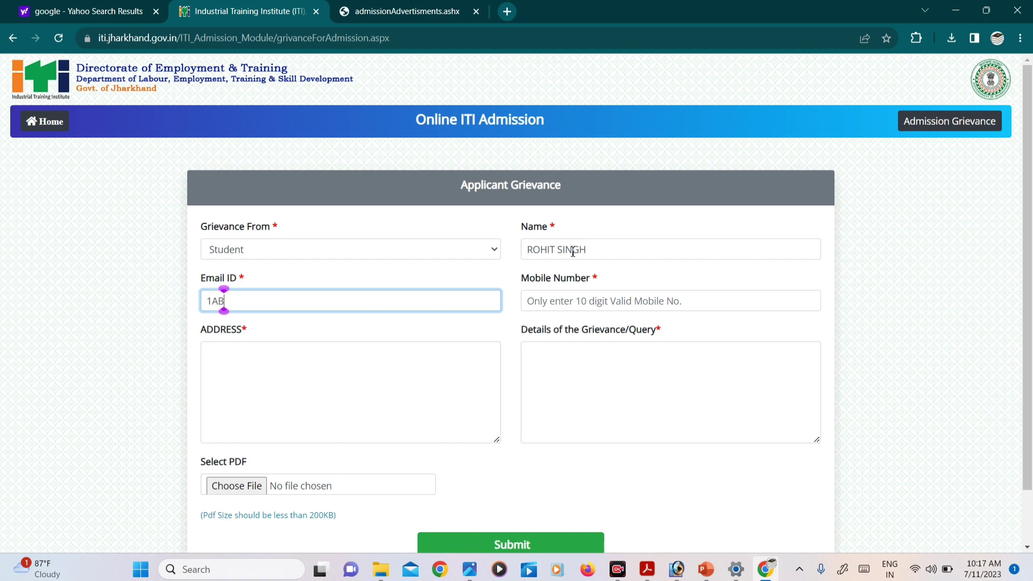
pyautogui.press('BackSpace')
pyautogui.press('BackSpace')
pyautogui.press('BackSpace')
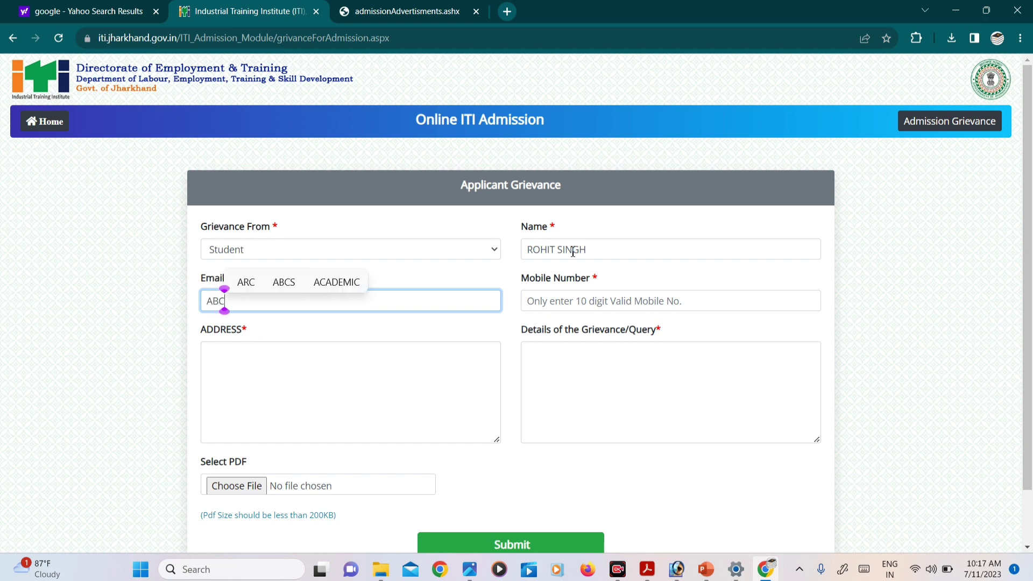
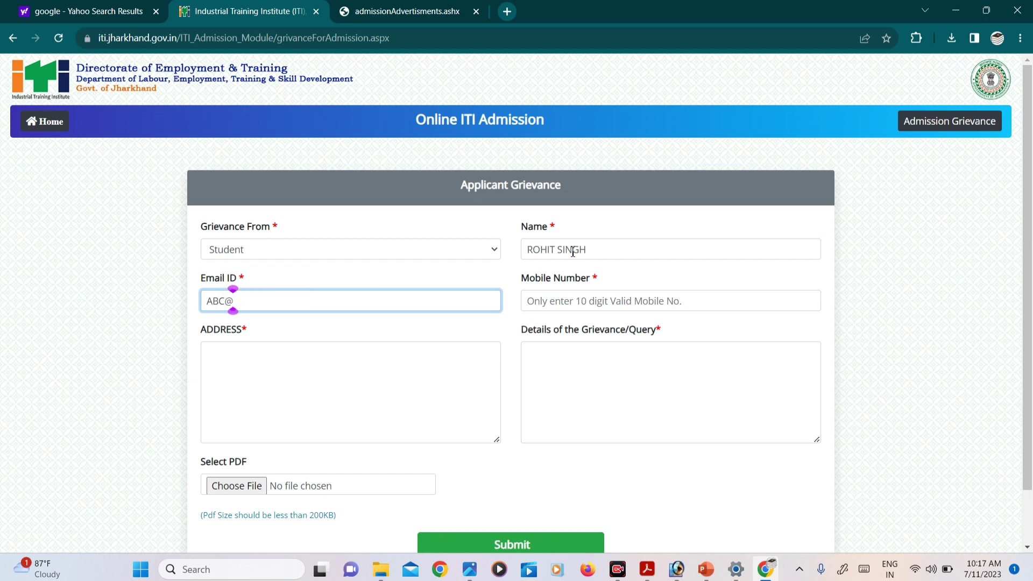
pyautogui.press('Tab')
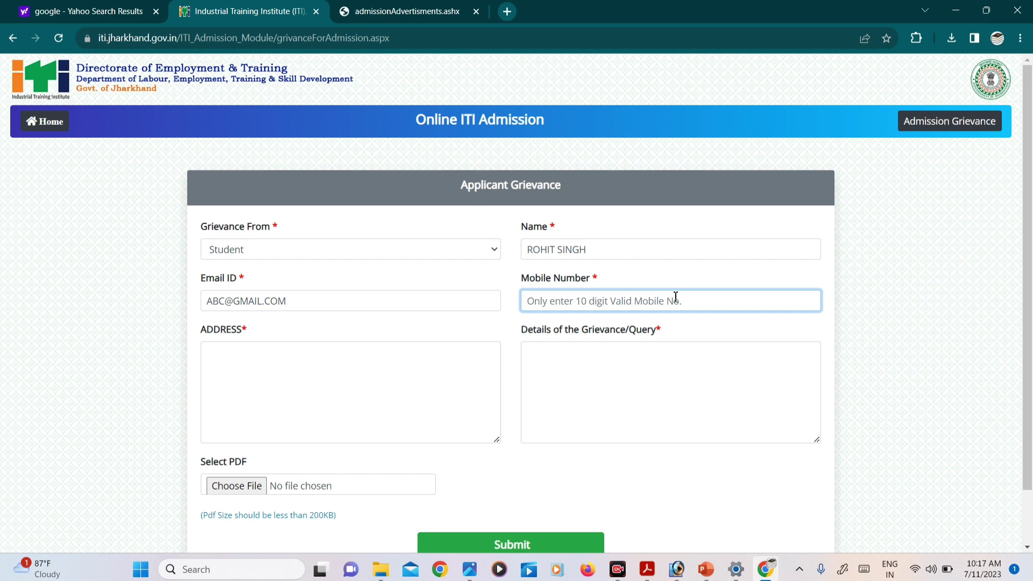
# Start the grievance details with a NAME line and a 'CORRECTION MAME-NEW NAME-' line.
pyautogui.click(263, 378)
pyautogui.scroll(-1, 264, 378)
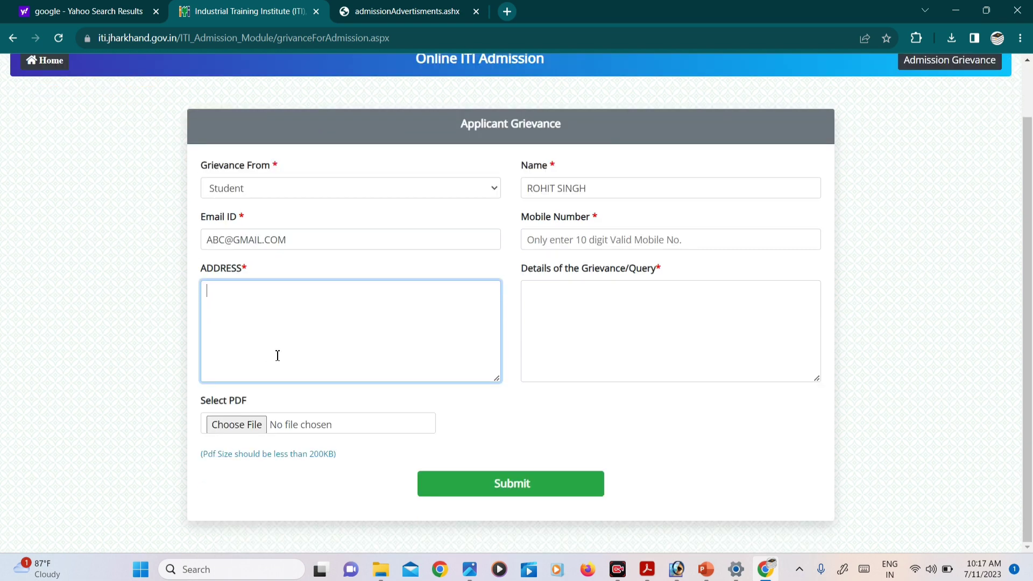
pyautogui.click(602, 326)
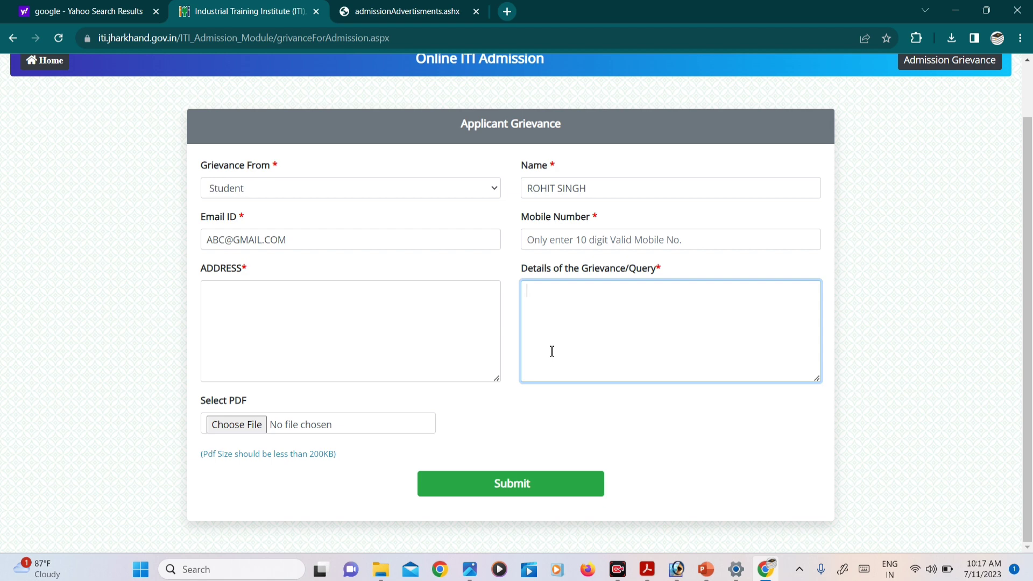
pyautogui.write('NAME')
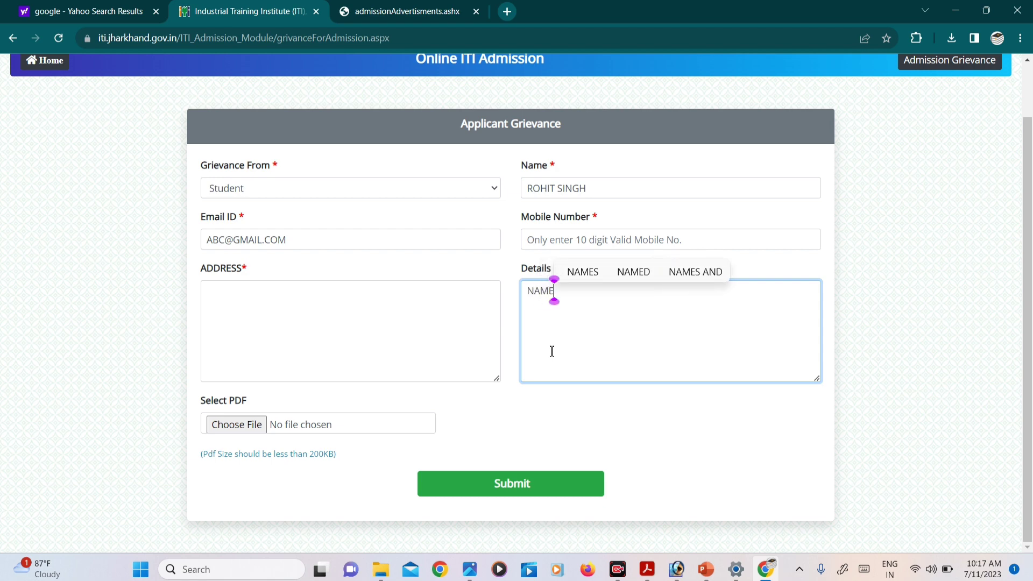
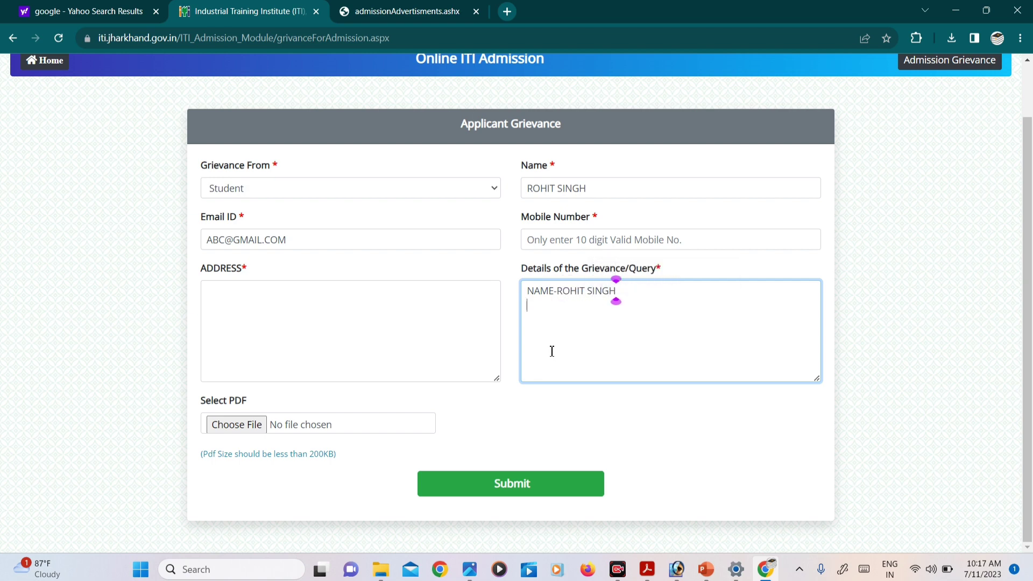
pyautogui.press('Return')
pyautogui.write('CO')
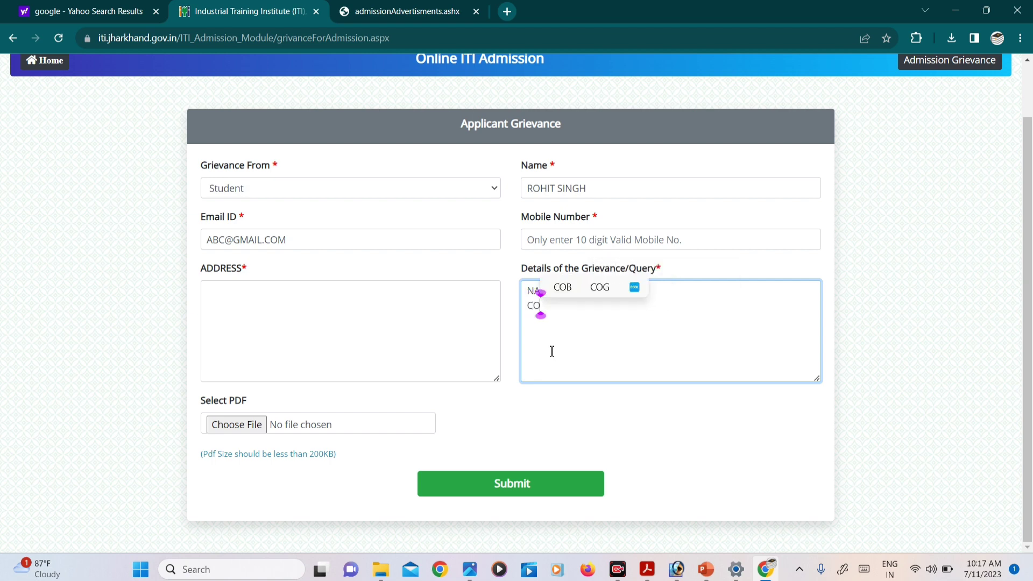
pyautogui.write('RRECT')
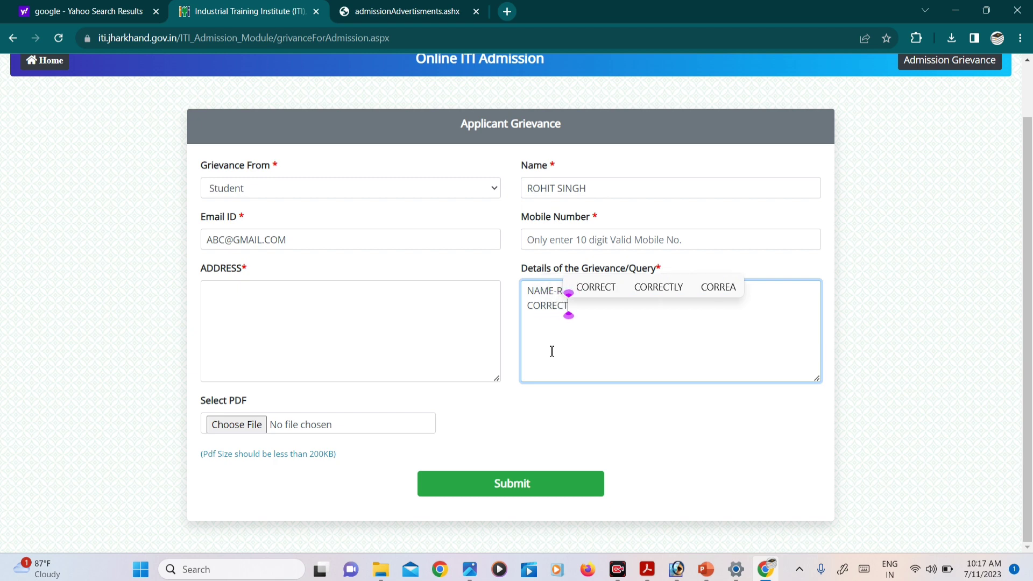
pyautogui.write('ION')
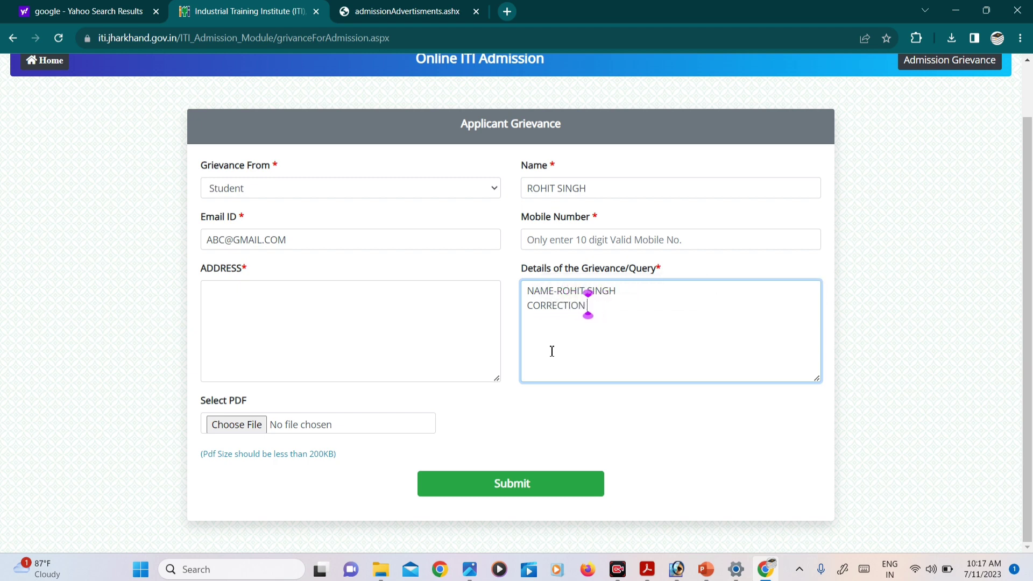
pyautogui.write(' MAME-')
pyautogui.write('NEW NA')
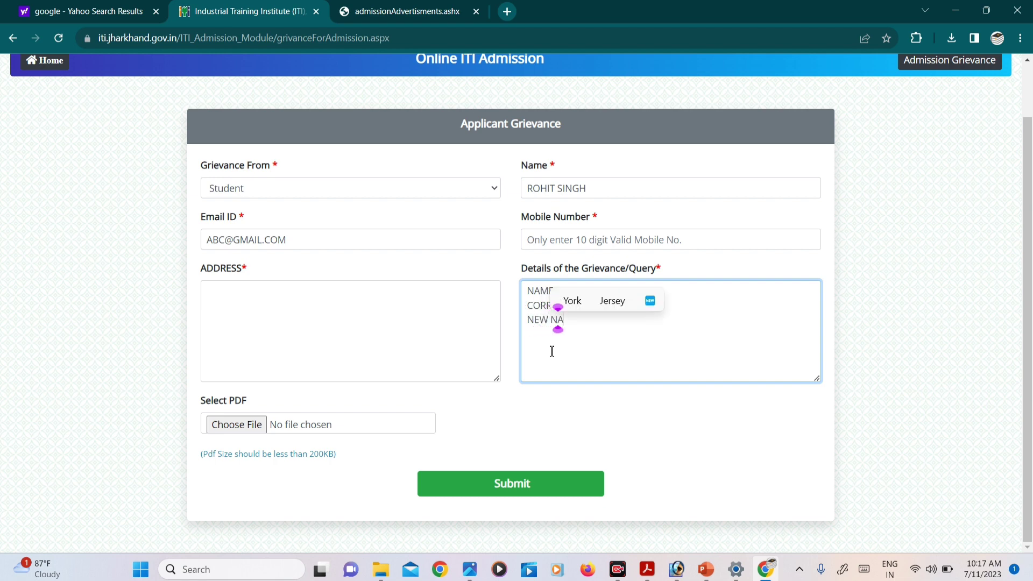
pyautogui.write('ME-')
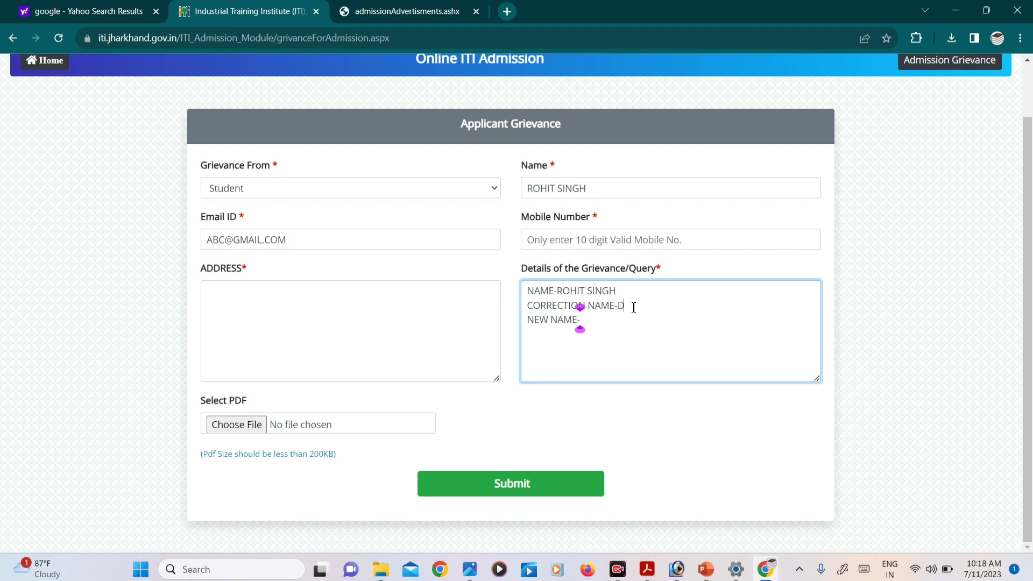
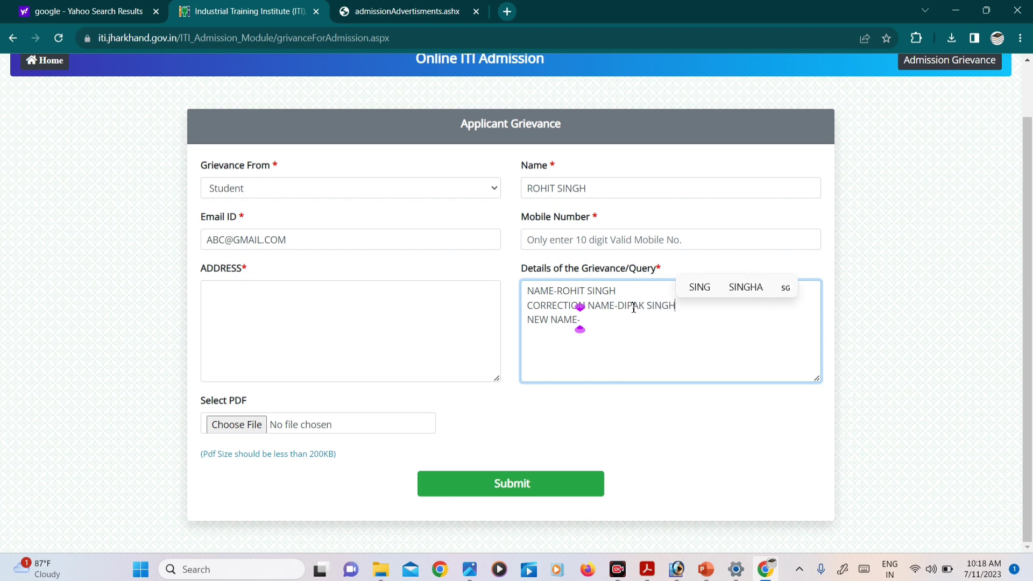
pyautogui.click(600, 322)
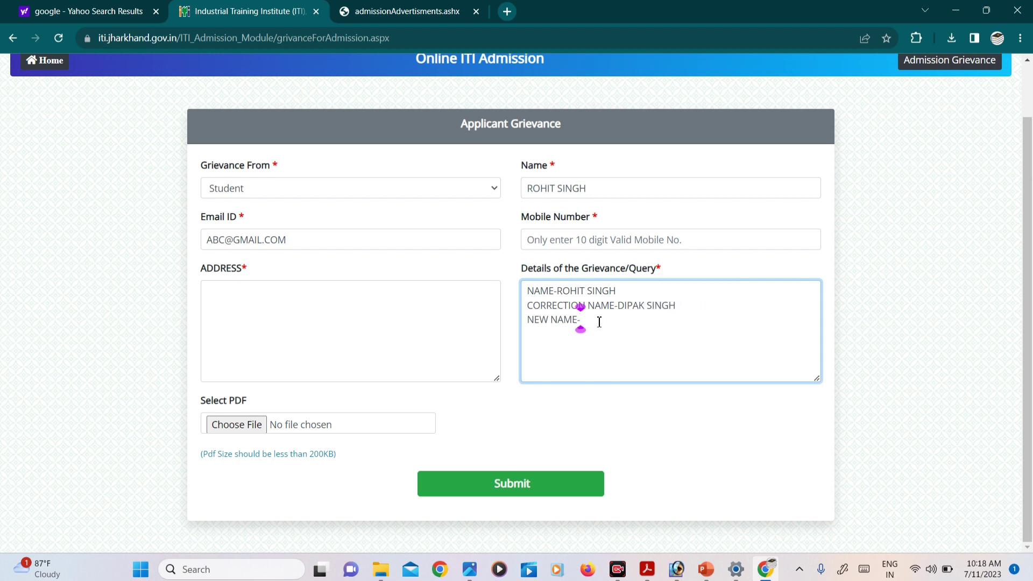
pyautogui.press('Return')
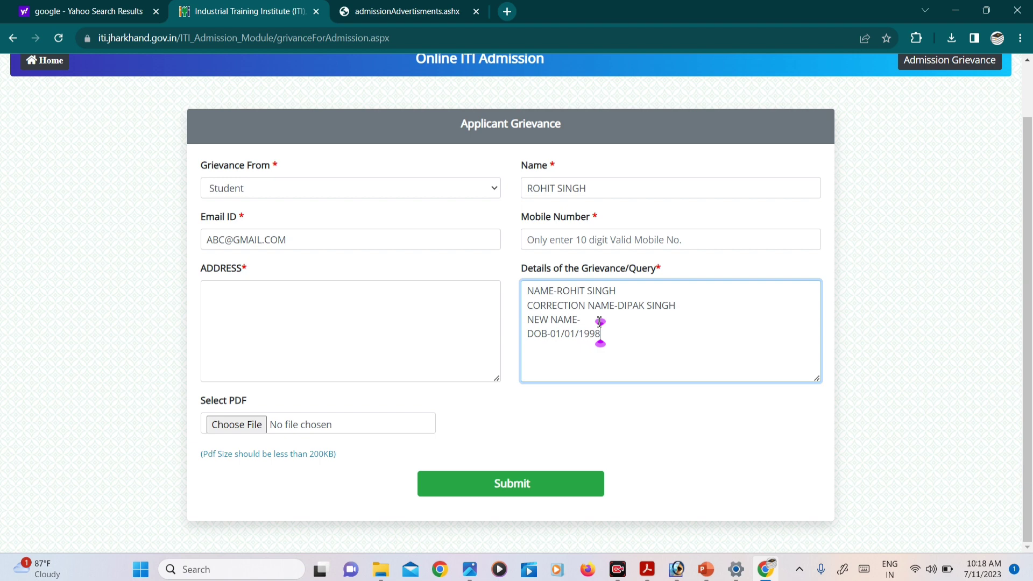
pyautogui.press('Return')
pyautogui.write('CORREC')
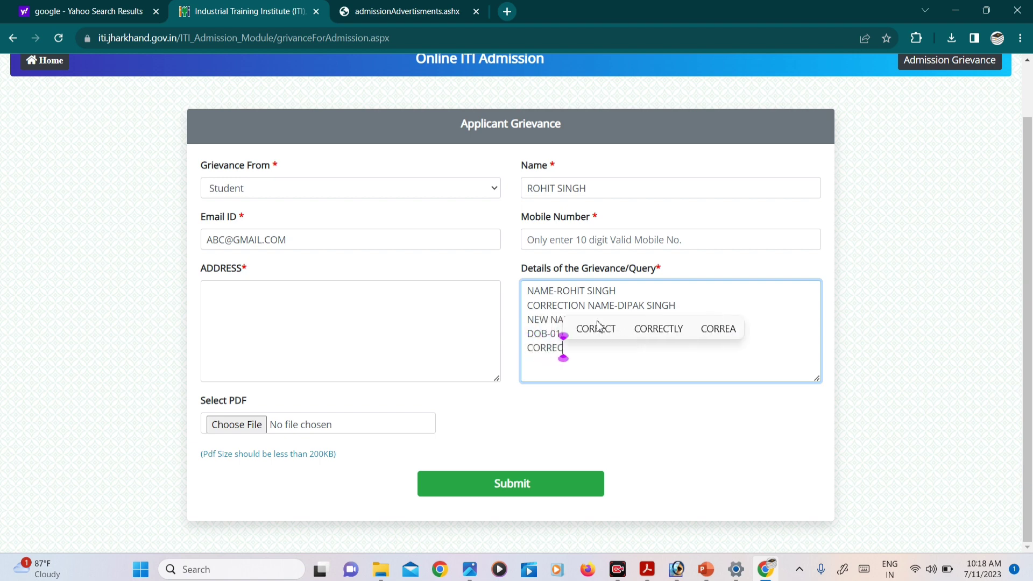
pyautogui.write('TIO')
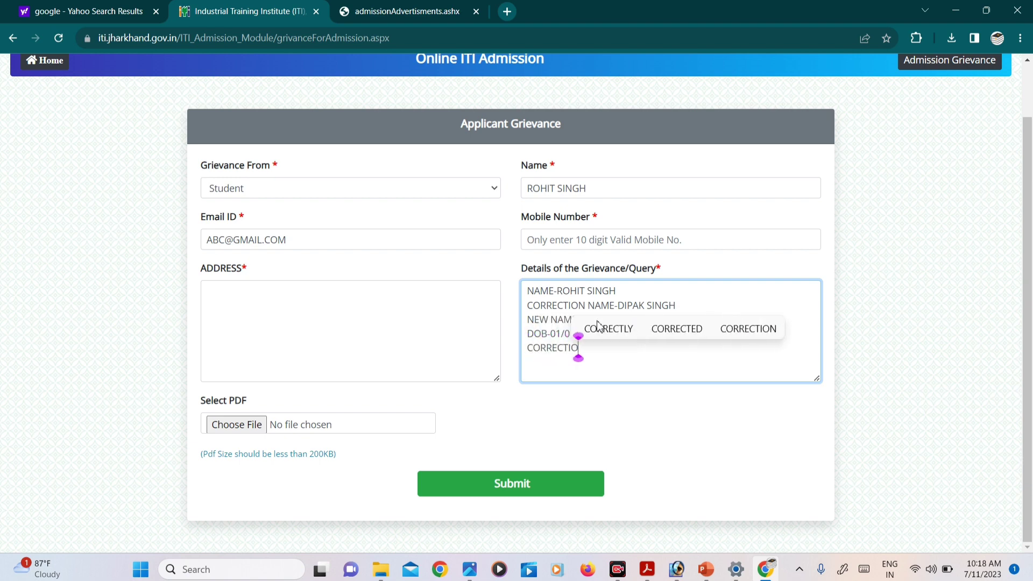
pyautogui.write('N DOB-')
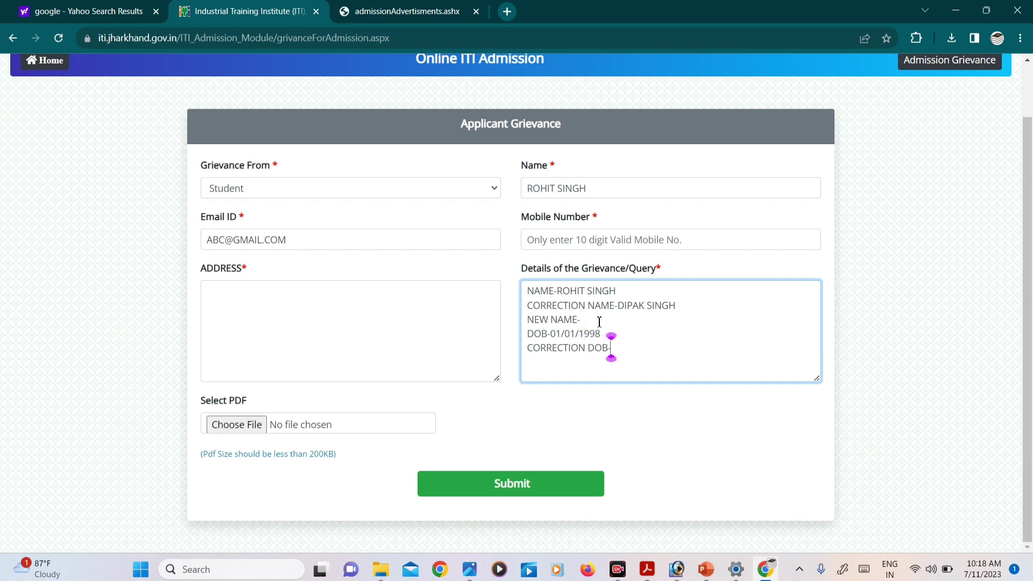
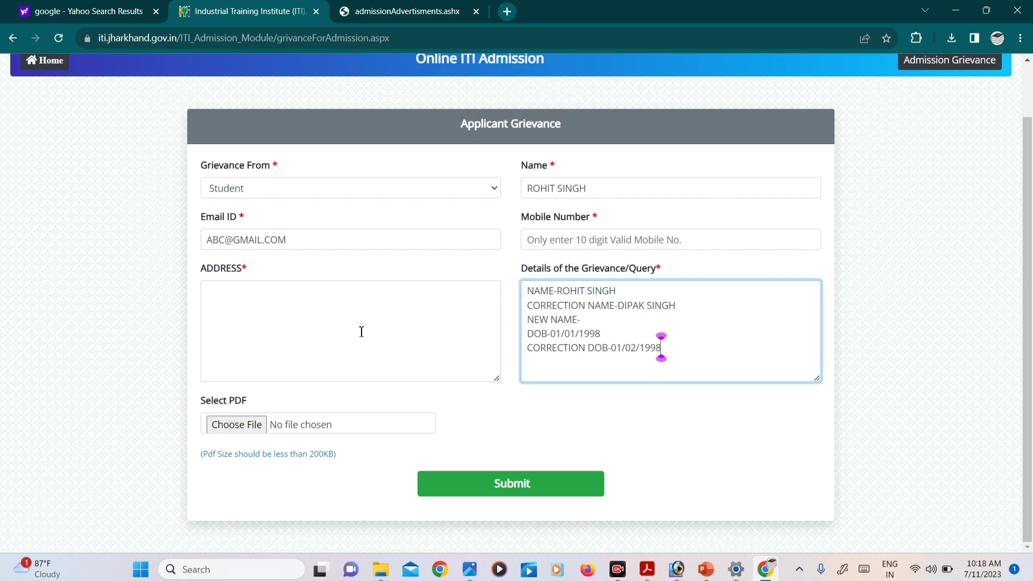
# Return to the grievance details text and clear a stray text selection below it.
pyautogui.click(343, 318)
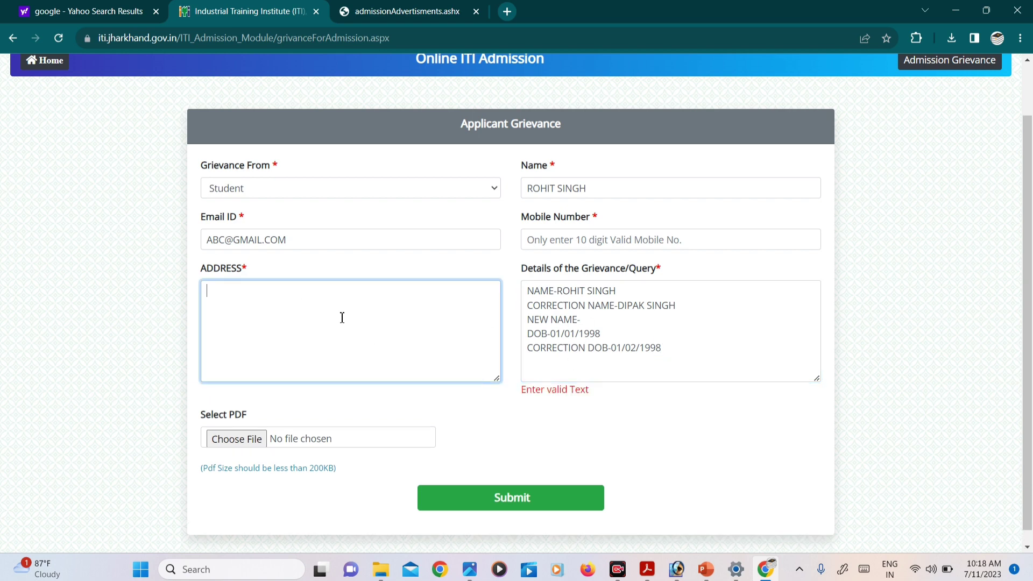
pyautogui.click(700, 355)
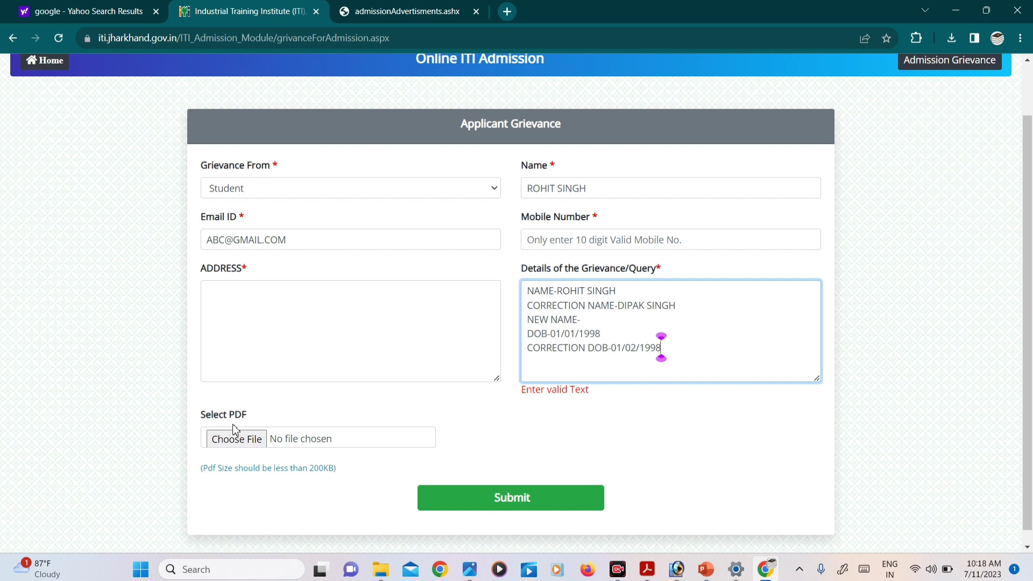
pyautogui.scroll(-1, 305, 487)
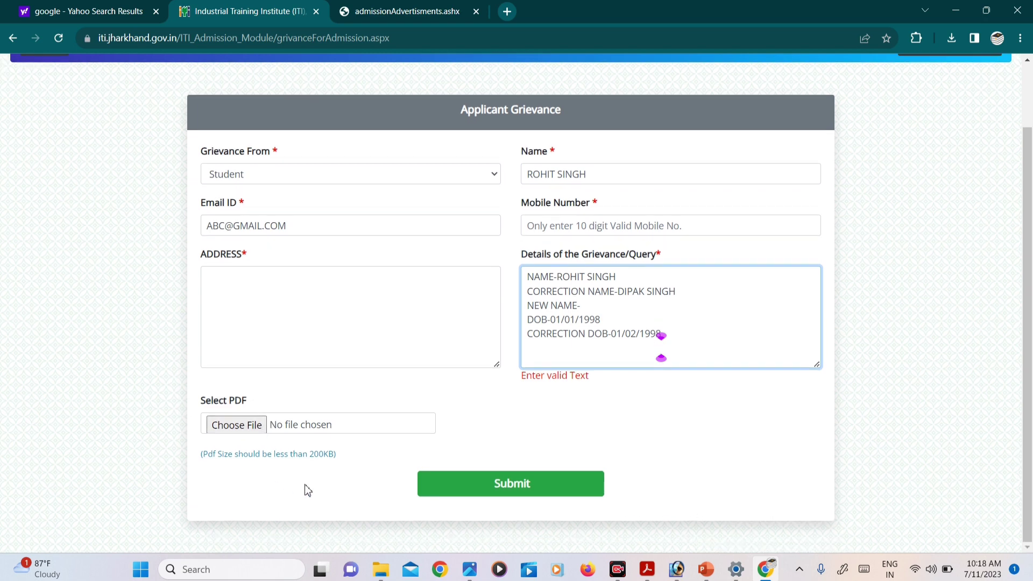
pyautogui.moveTo(308, 455); pyautogui.dragTo(346, 460)
pyautogui.click(346, 459)
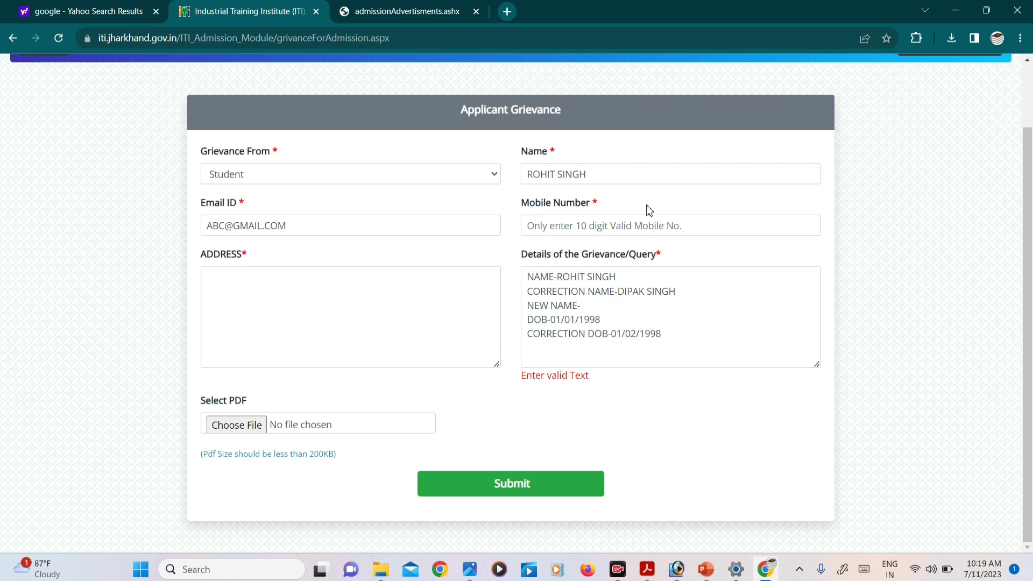
pyautogui.click(585, 233)
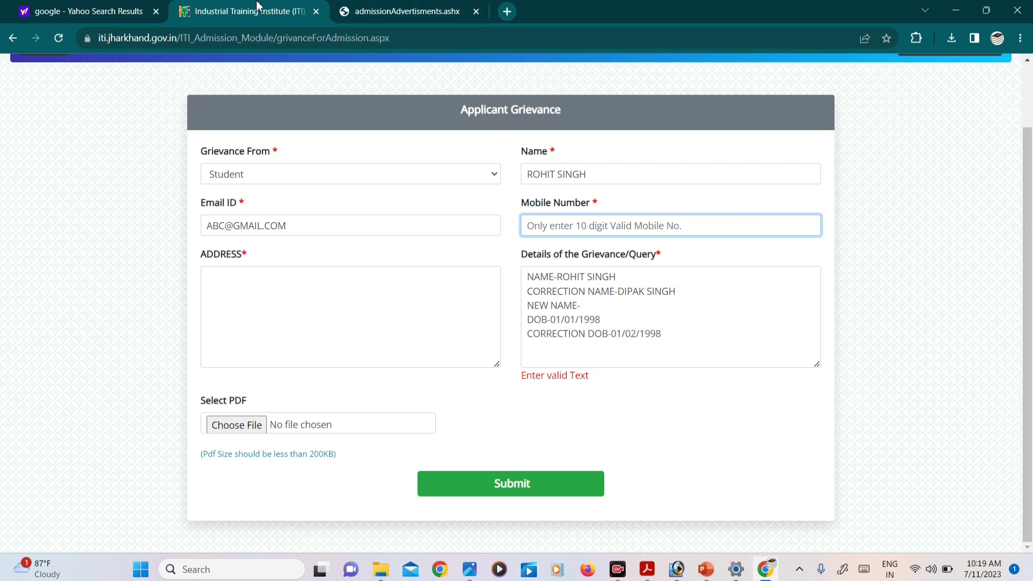
pyautogui.click(370, 11)
pyautogui.click(259, 7)
pyautogui.scroll(1, 468, 266)
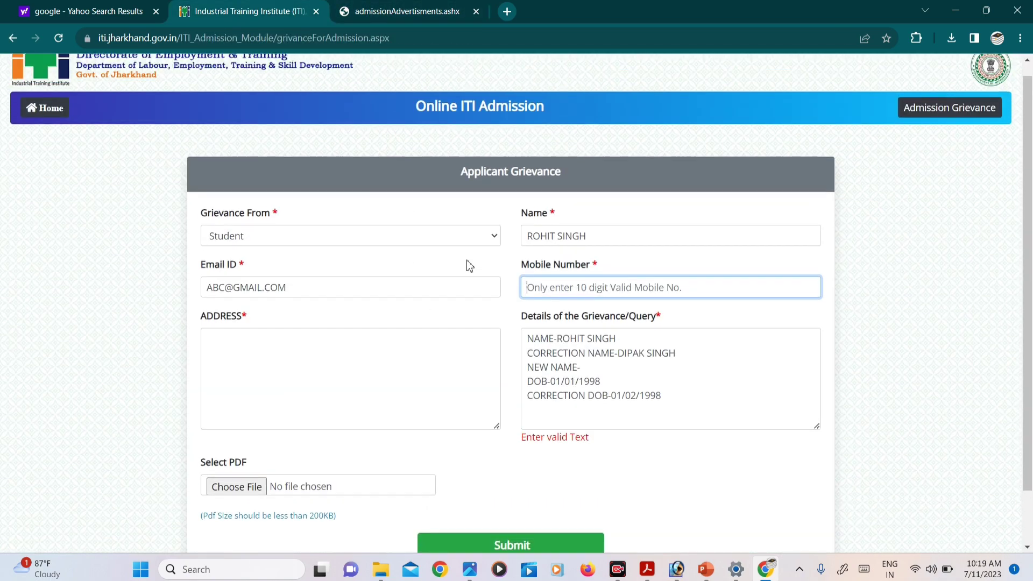
pyautogui.scroll(-1, 496, 247)
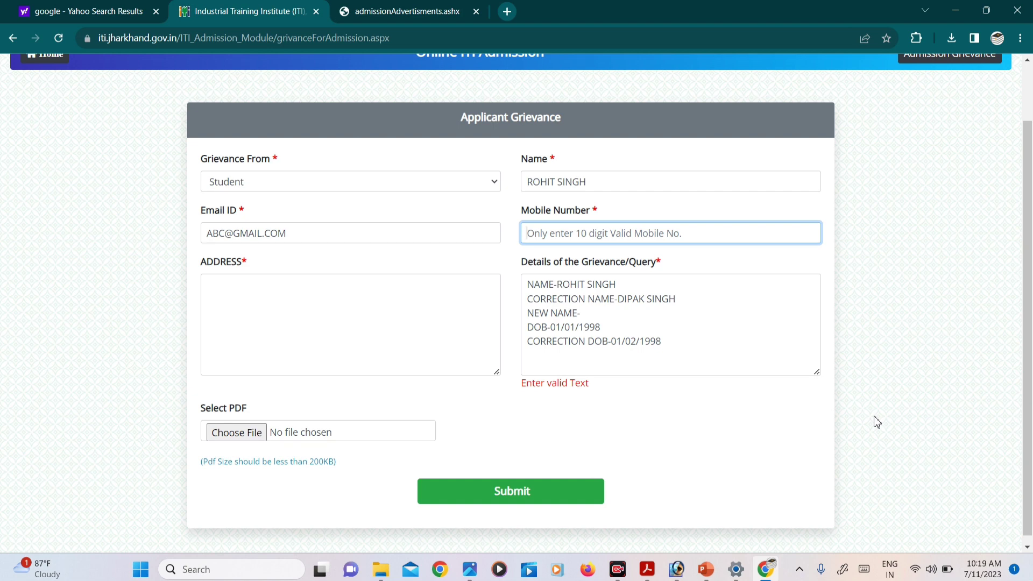
pyautogui.scroll(1, 788, 409)
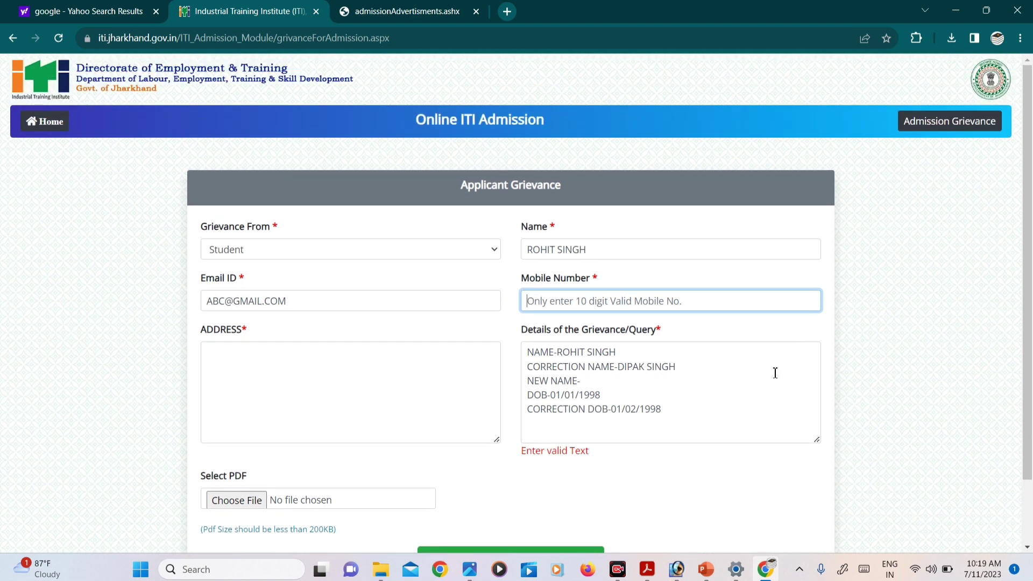
pyautogui.scroll(-1, 861, 355)
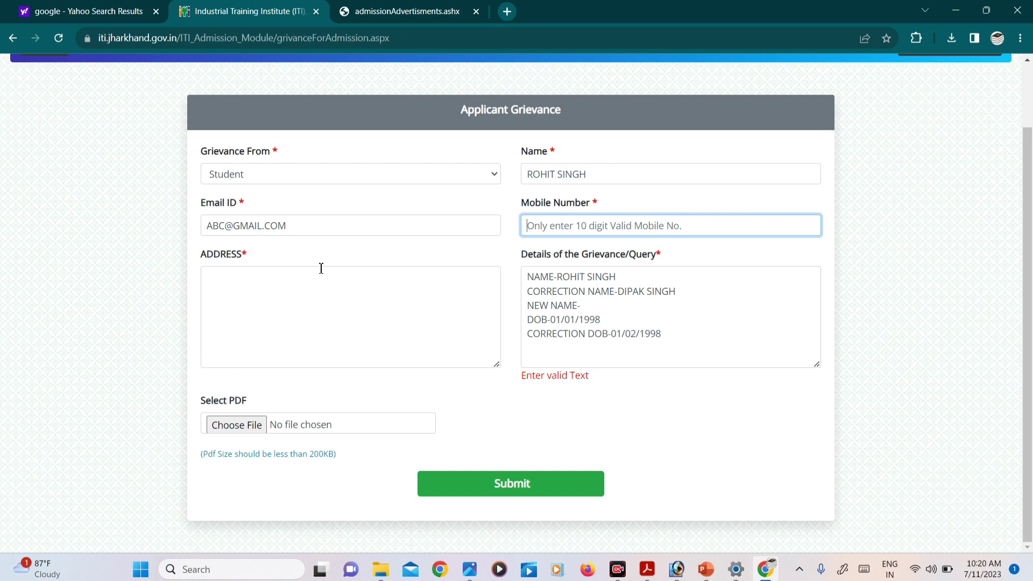
pyautogui.scroll(1, 321, 268)
pyautogui.scroll(-1, 384, 259)
pyautogui.click(391, 7)
pyautogui.click(230, 7)
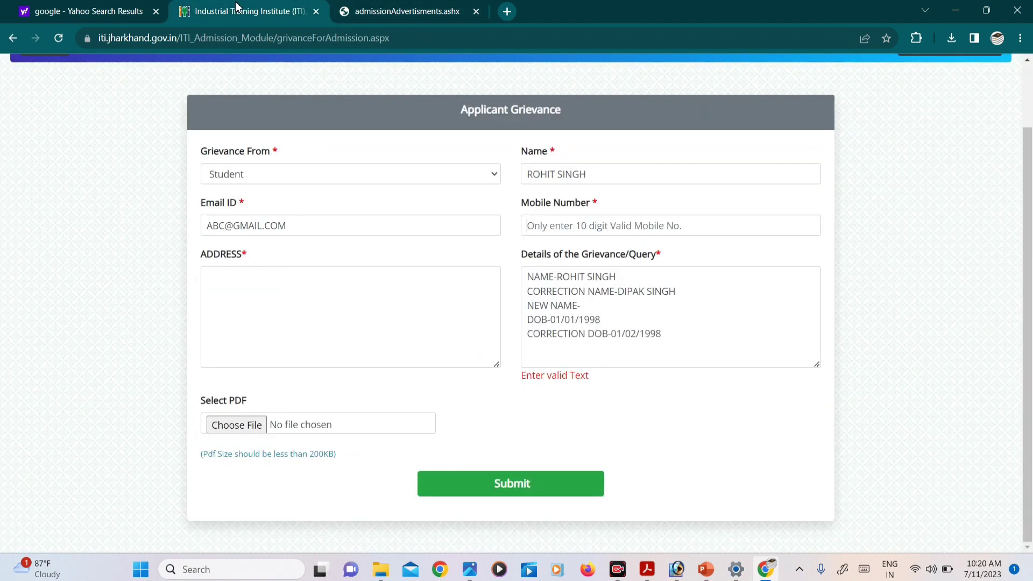
# Go to the Directorate of Employment & Training home page and close the Important Notice popup.
pyautogui.scroll(1, 385, 167)
pyautogui.click(43, 121)
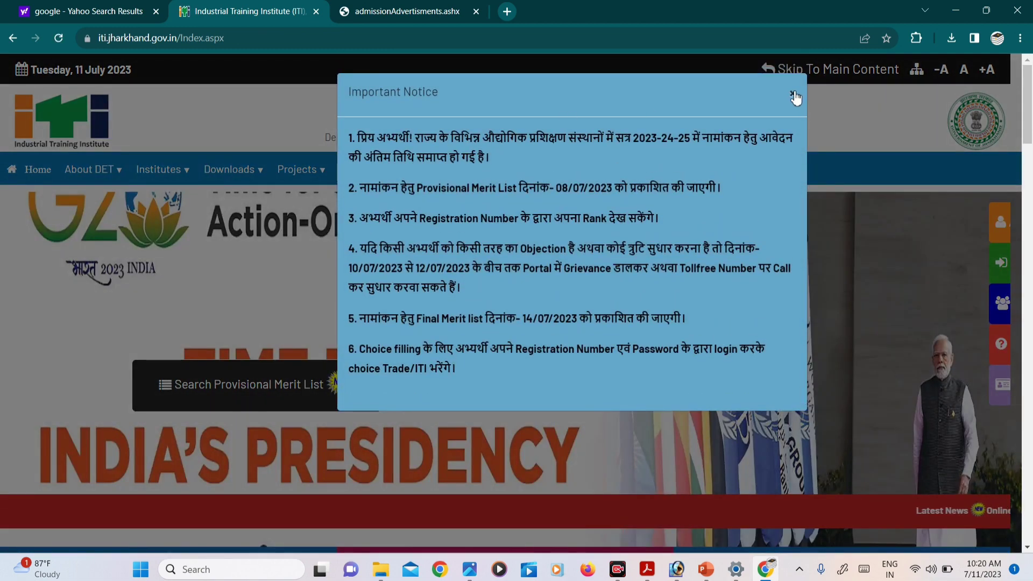
pyautogui.click(793, 94)
pyautogui.moveTo(506, 172)
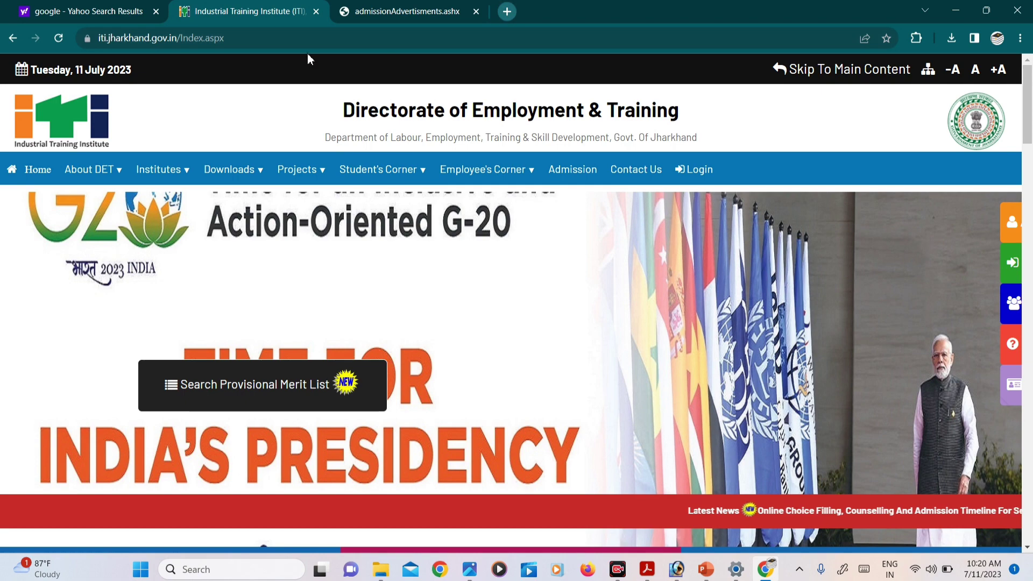
pyautogui.click(500, 14)
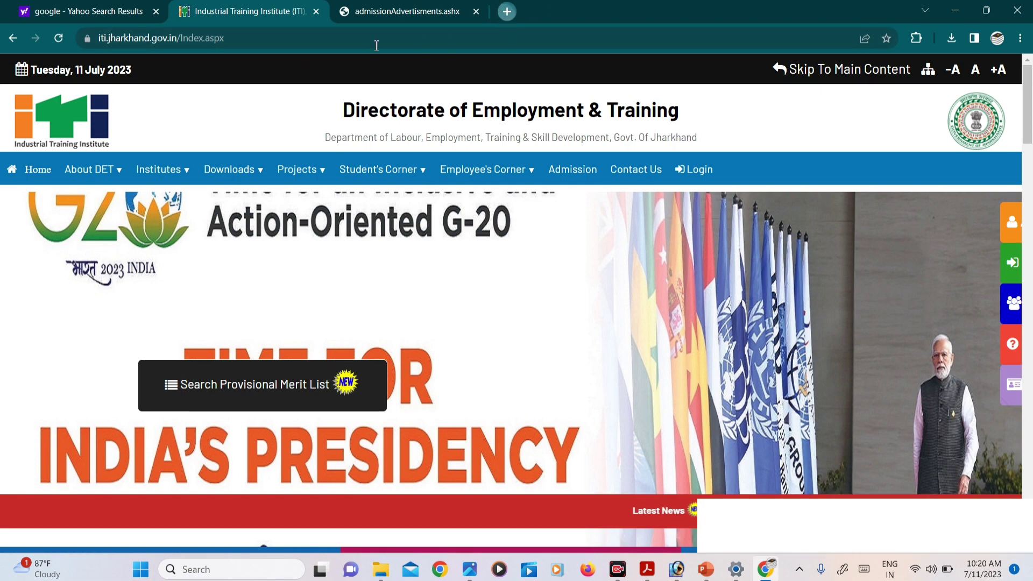
# On google.com, search 'jhar update' from the JHA suggestion and open the JharUpdate.Com result.
pyautogui.write('G')
pyautogui.press('Return')
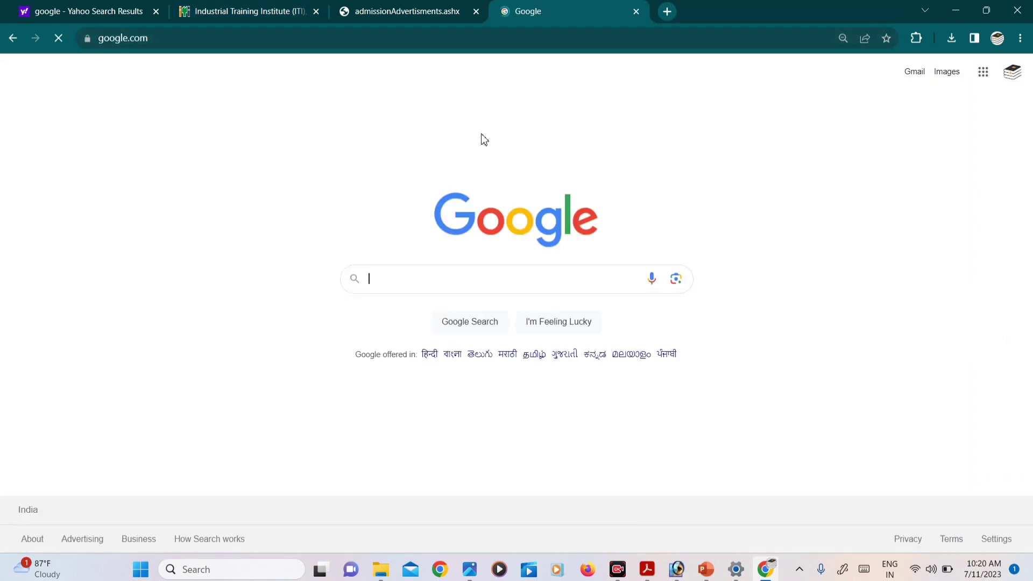
pyautogui.click(455, 286)
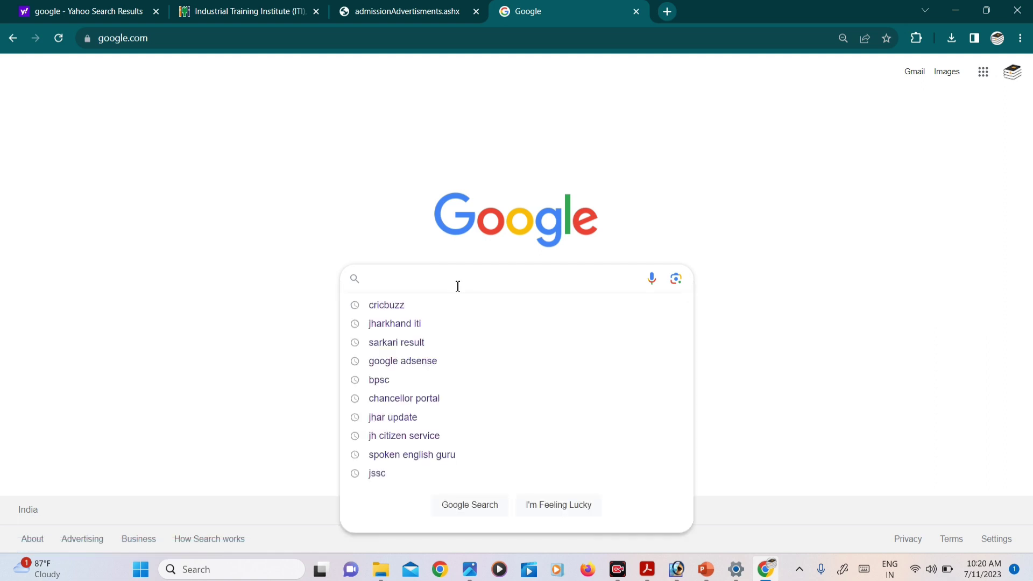
pyautogui.write('JHA')
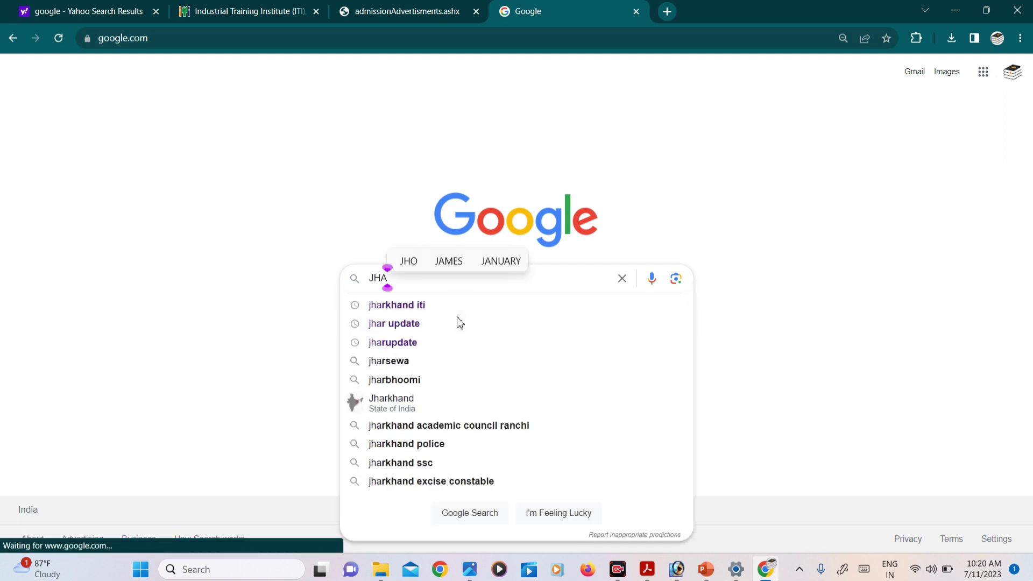
pyautogui.click(409, 324)
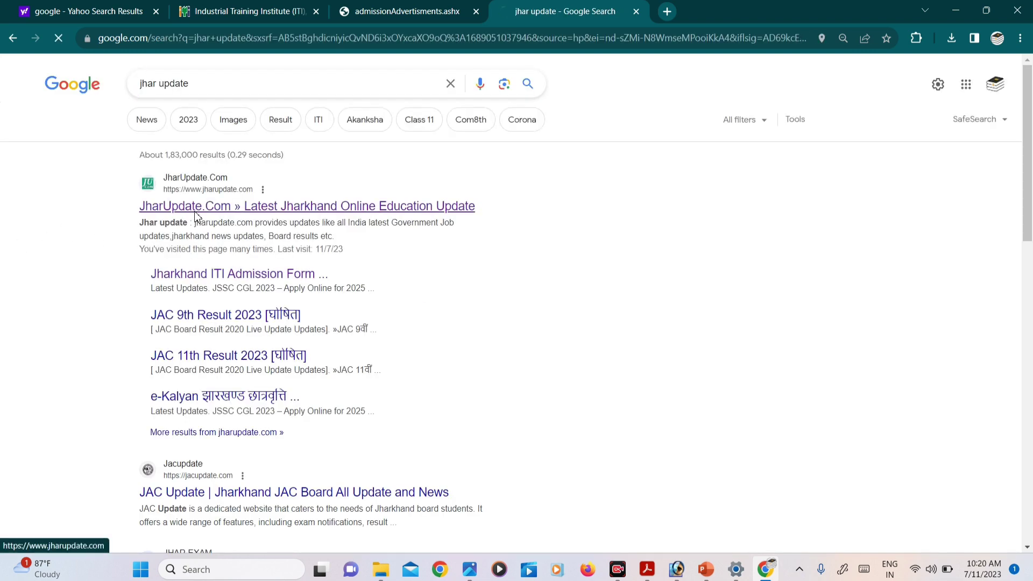
pyautogui.click(196, 214)
pyautogui.scroll(-7, 269, 226)
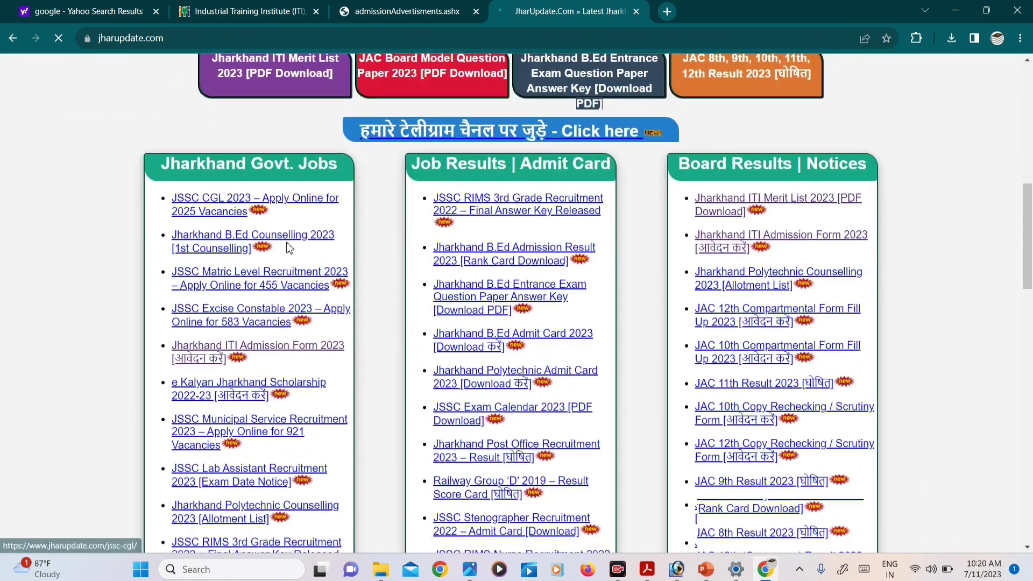
# Open the 'Jharkhand ITI Admission Form 2023' article, close the ad, and scroll to Important Links.
pyautogui.scroll(-1, 259, 280)
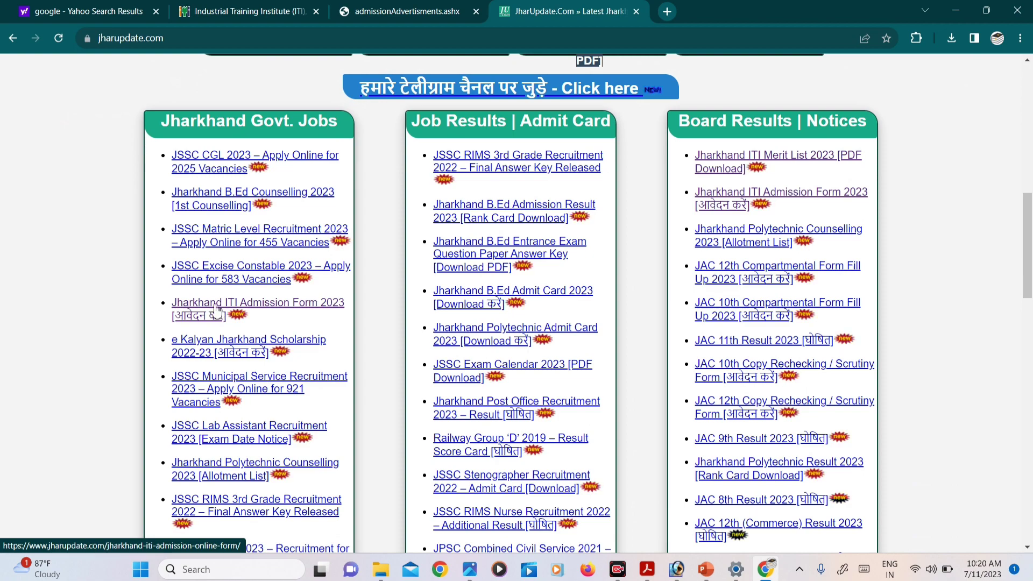
pyautogui.click(217, 311)
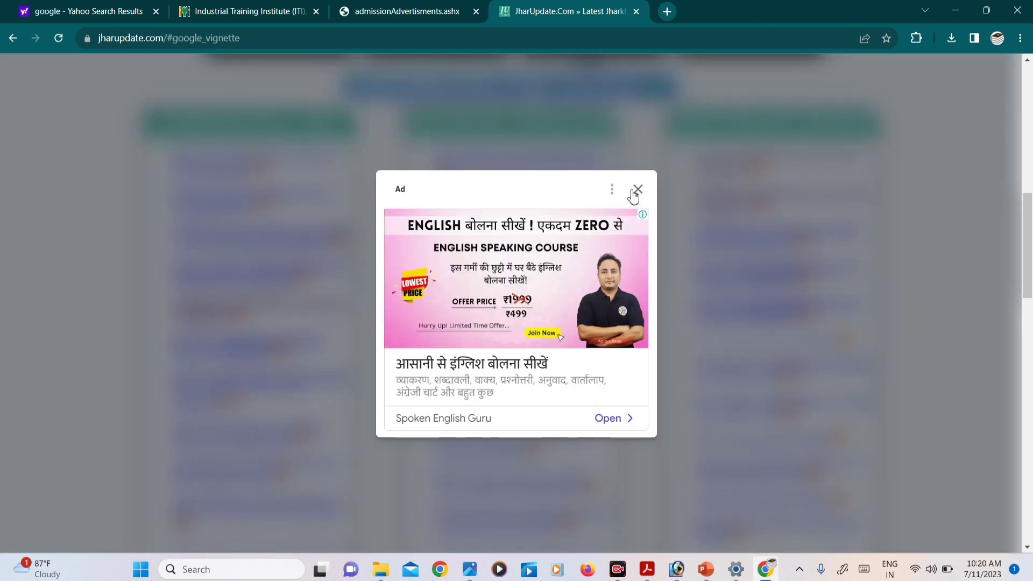
pyautogui.click(637, 189)
pyautogui.scroll(-15, 475, 307)
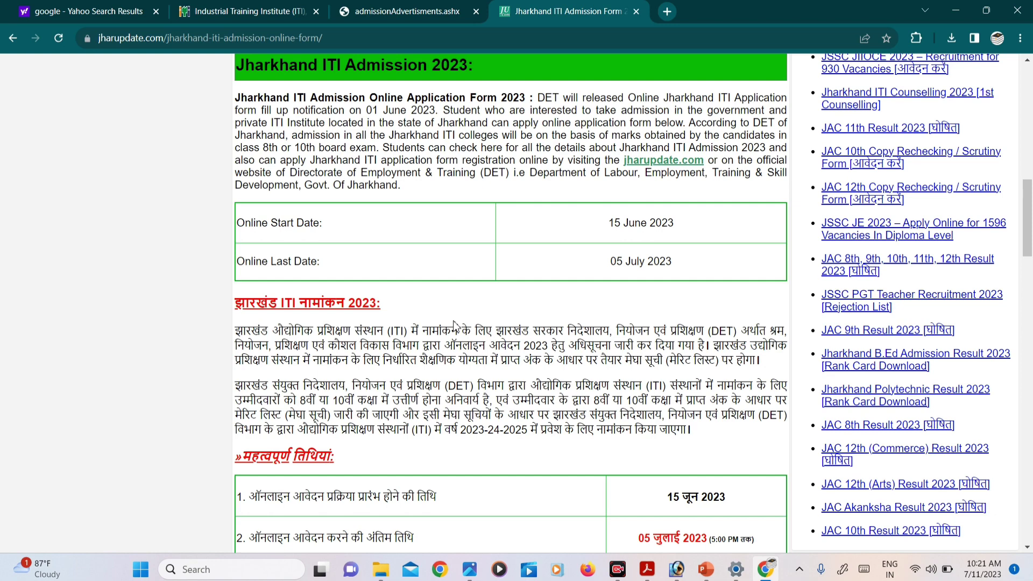
pyautogui.scroll(-2, 473, 319)
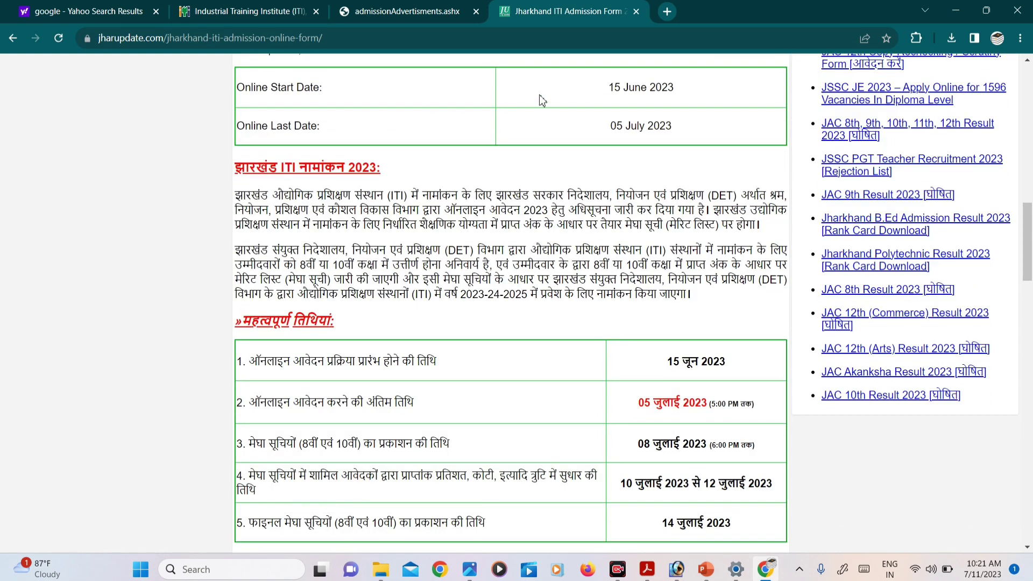
pyautogui.scroll(-4, 619, 148)
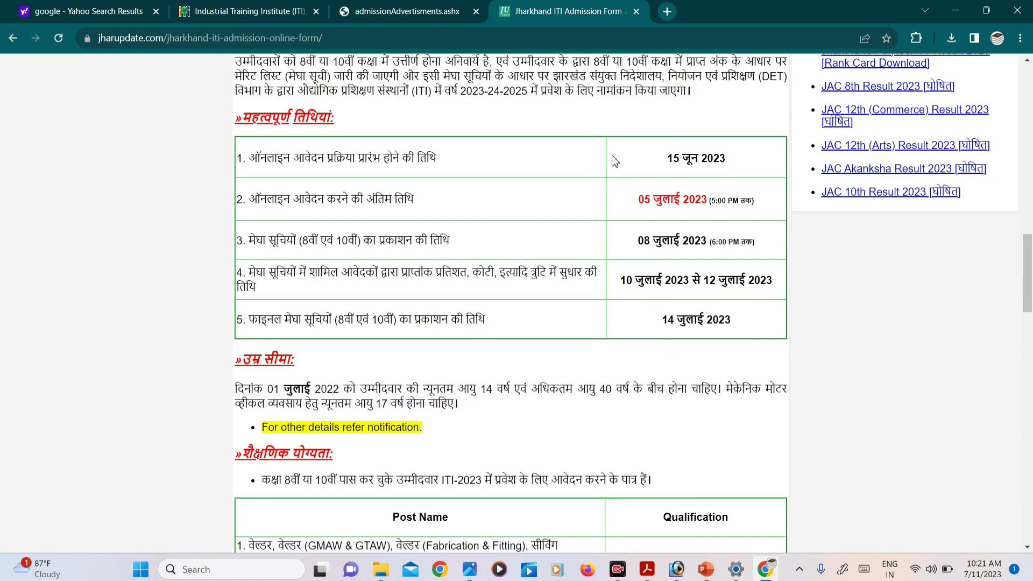
pyautogui.scroll(4, 614, 153)
pyautogui.scroll(-4, 611, 156)
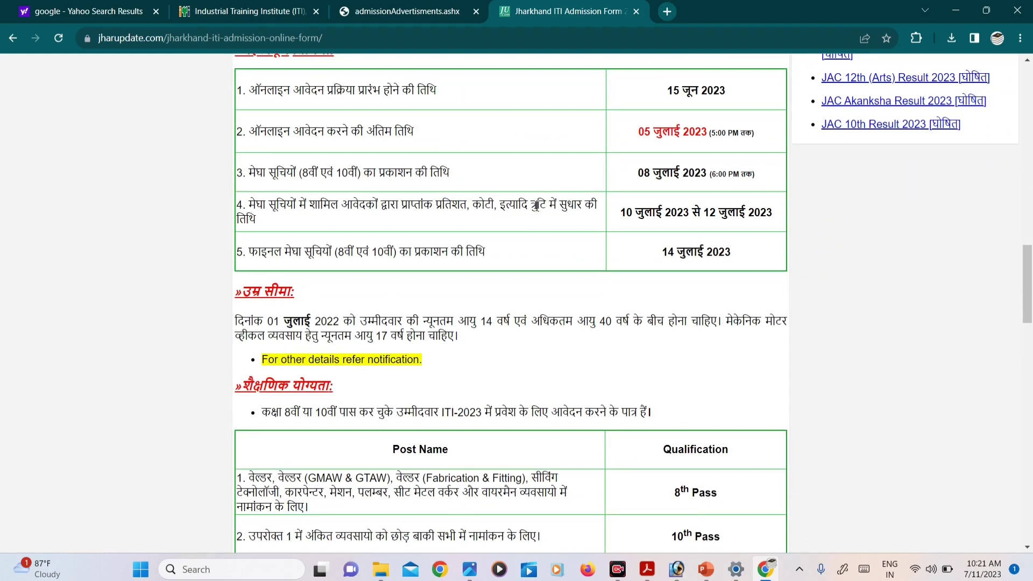
pyautogui.scroll(-2, 577, 209)
pyautogui.scroll(-10, 624, 264)
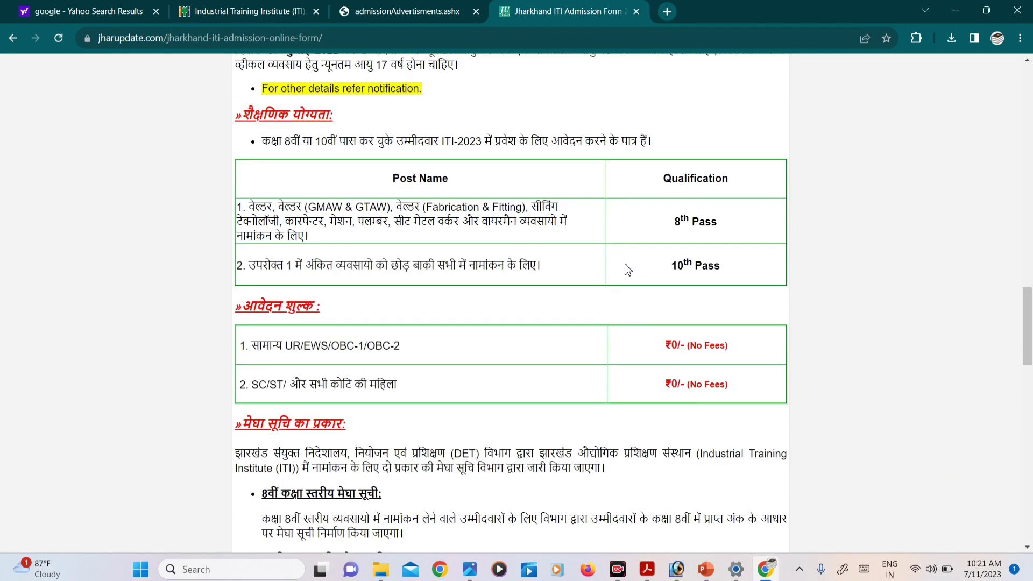
pyautogui.scroll(-6, 624, 262)
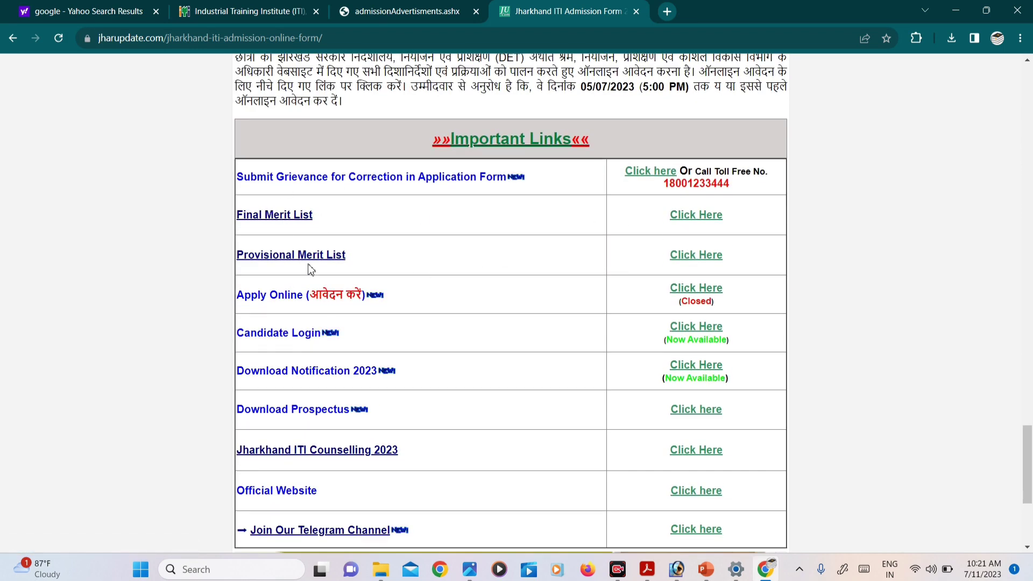
# Open the Provisional Merit List page, open the Class 8 list, then return to the merit list tab.
pyautogui.click(680, 261)
pyautogui.scroll(-15, 528, 272)
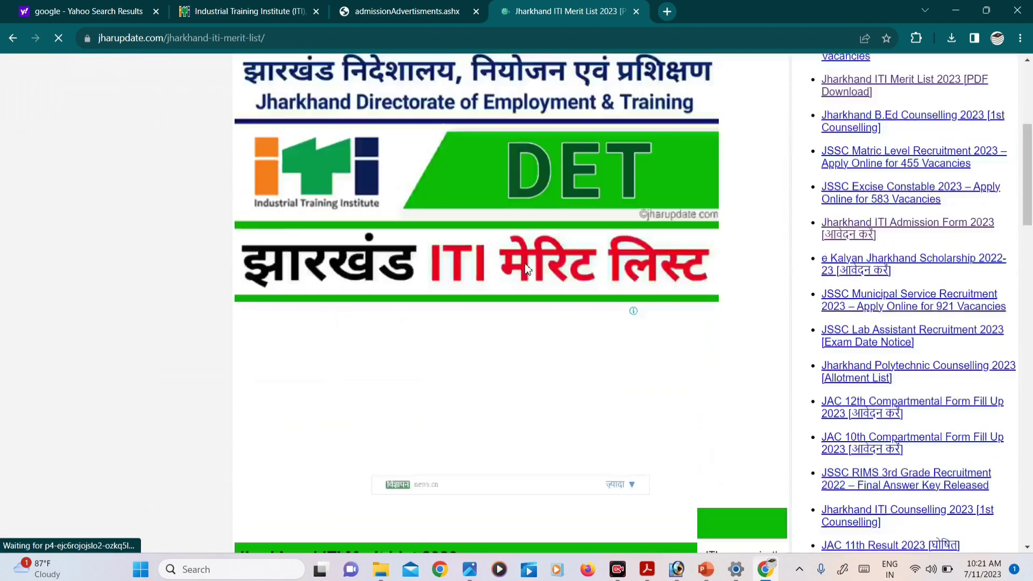
pyautogui.scroll(-10, 526, 269)
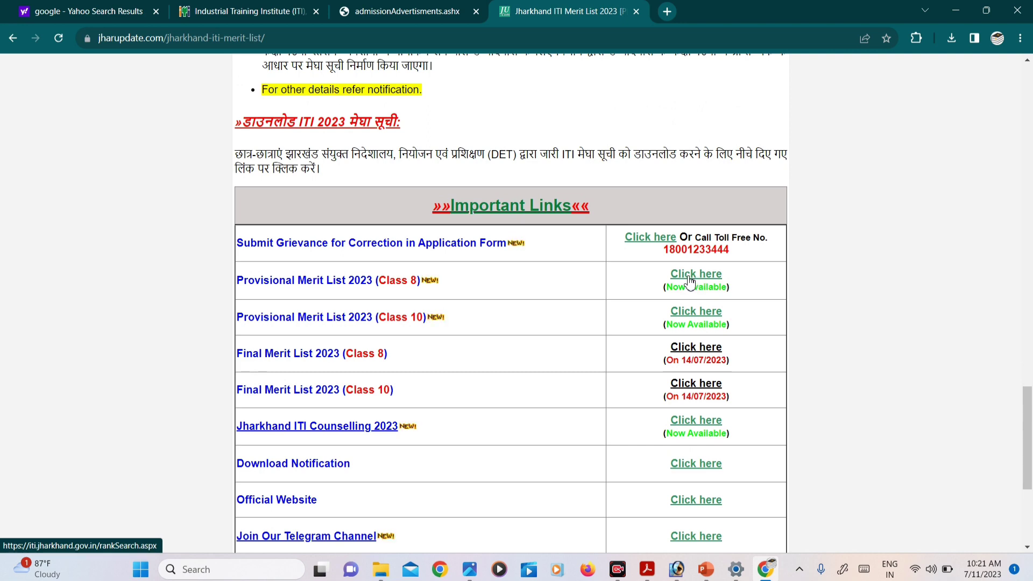
pyautogui.click(691, 281)
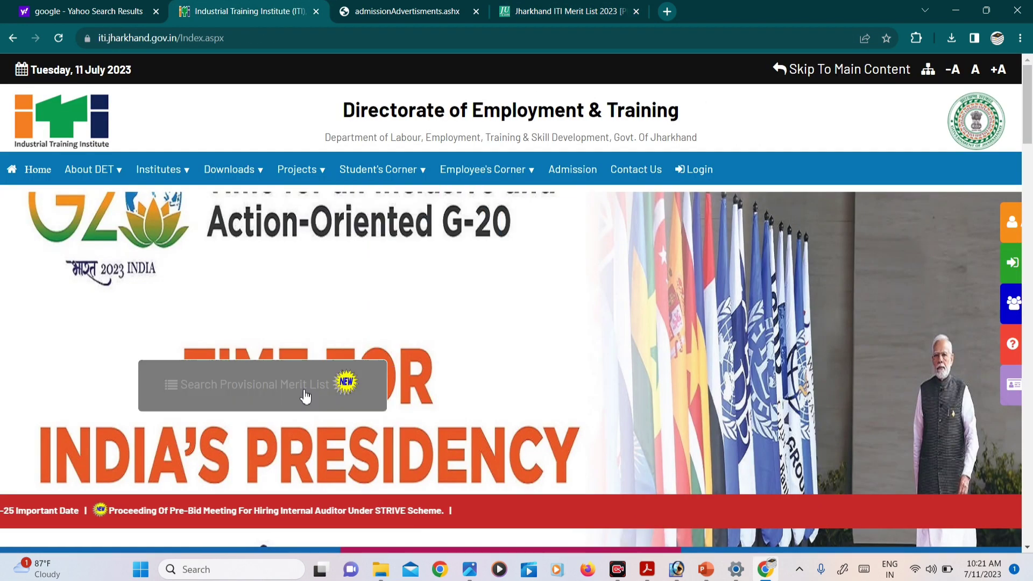
pyautogui.hotkey('ctrl', '4')
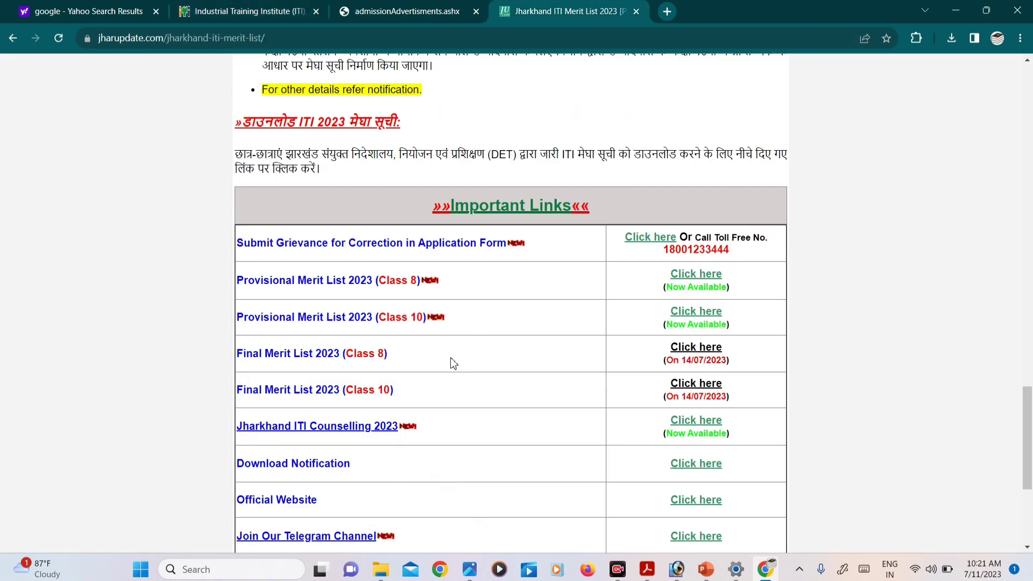